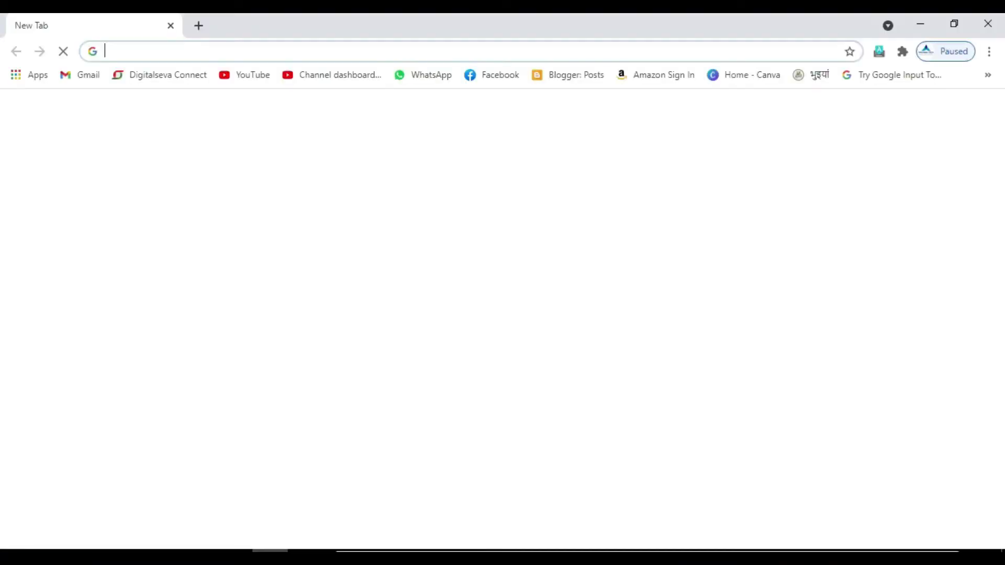
Search the web for "shotcut download" and open the official Shotcut download page
click(149, 53)
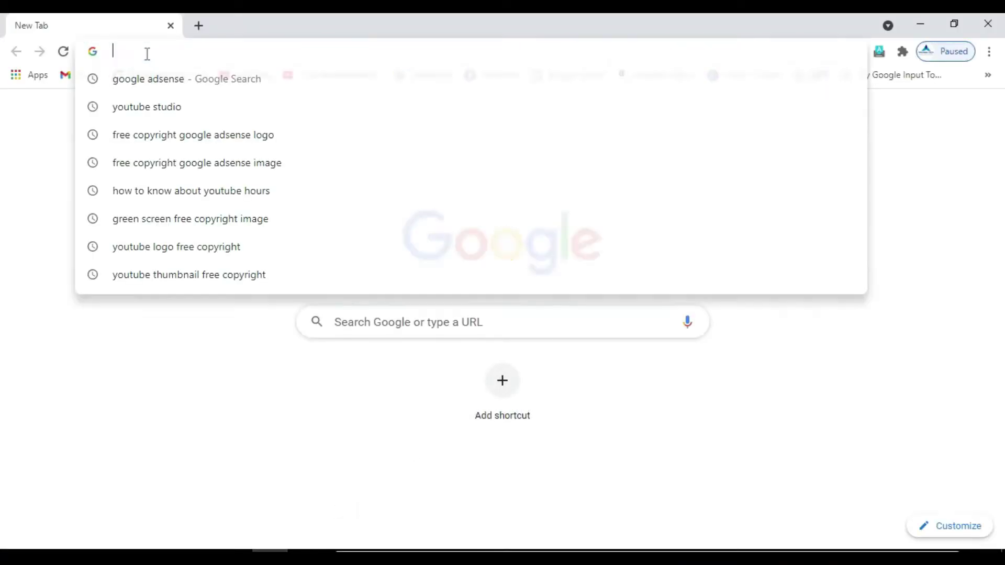
text(shotcut)
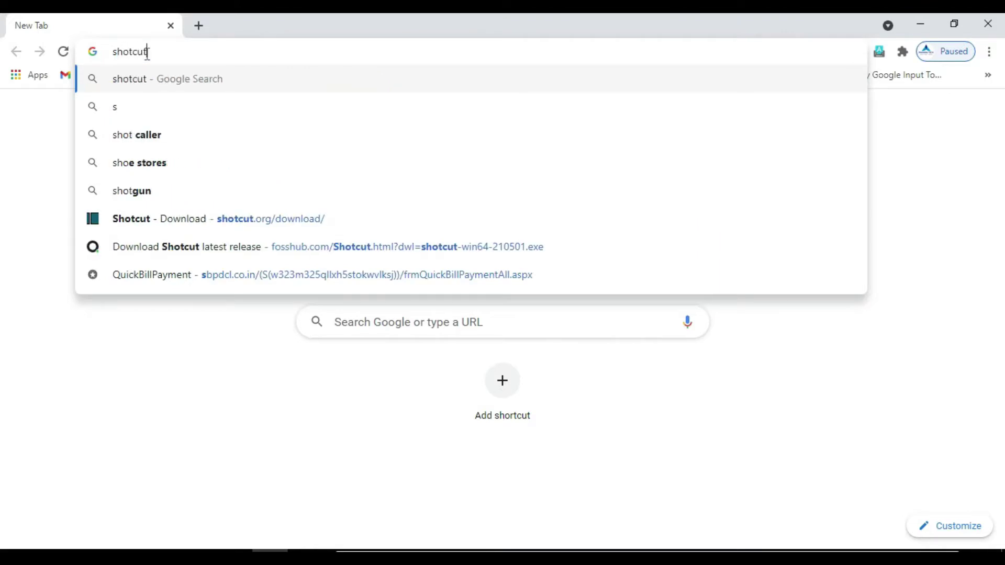
text( download)
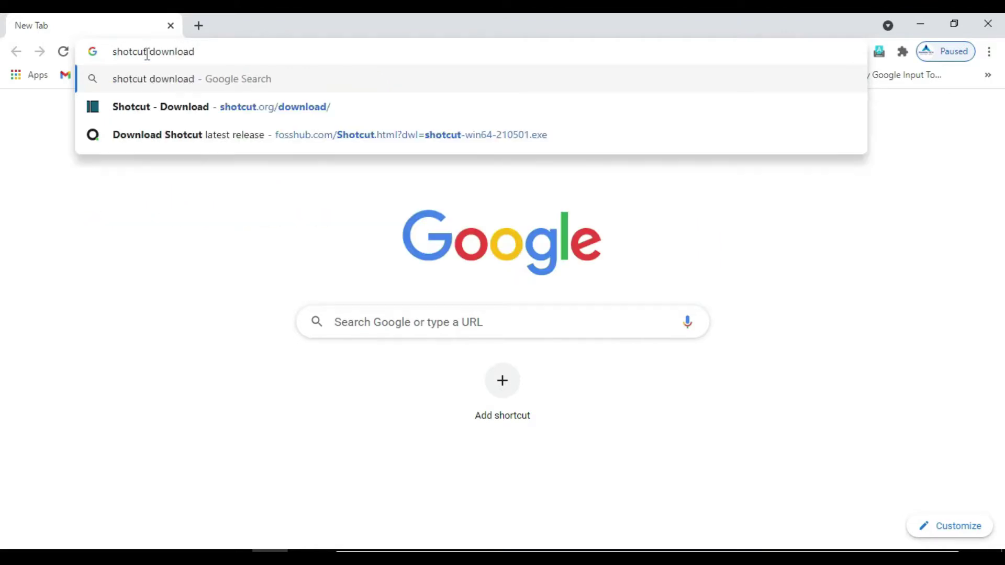
key(Return)
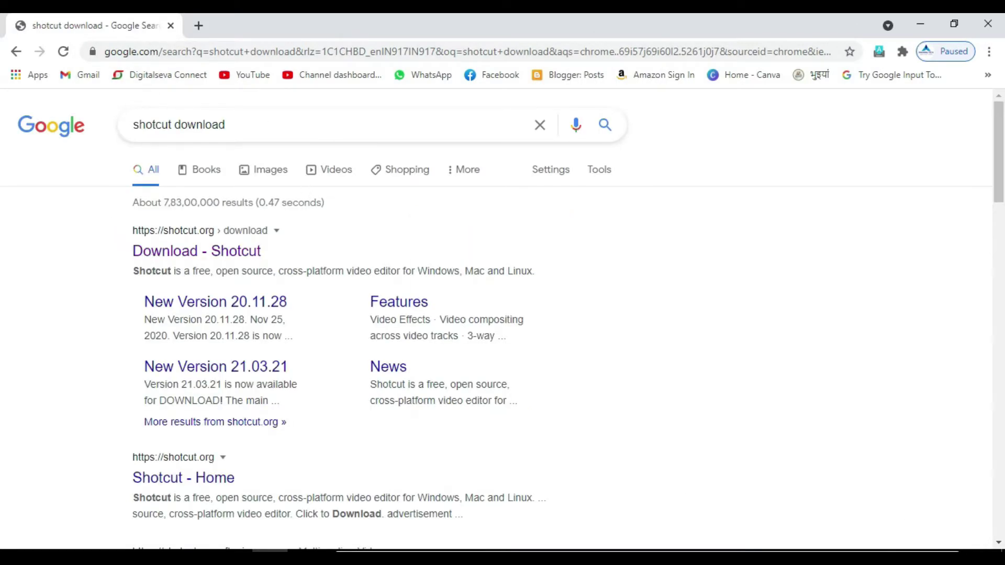
drag(115, 217, 301, 280)
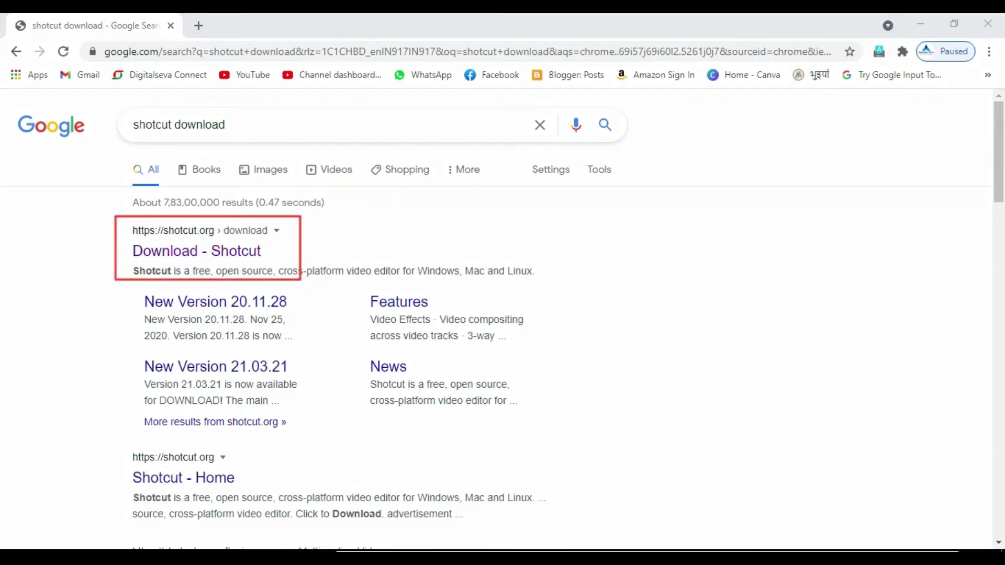
click(240, 254)
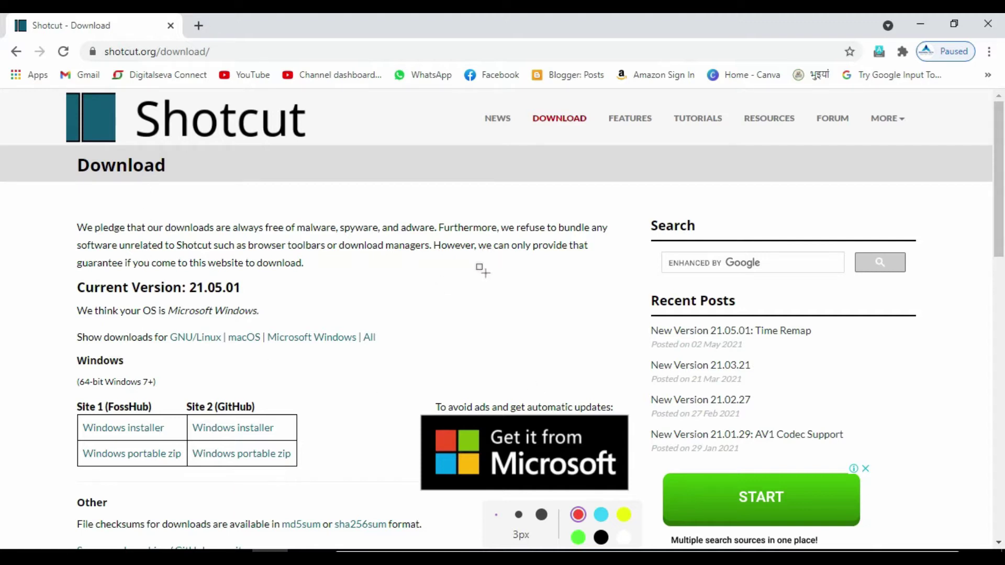
Show the macOS downloads on the Shotcut page and return to the Microsoft Windows downloads
mouse_move(66, 326)
mouse_down()
mouse_move(106, 360)
mouse_move(422, 352)
mouse_up()
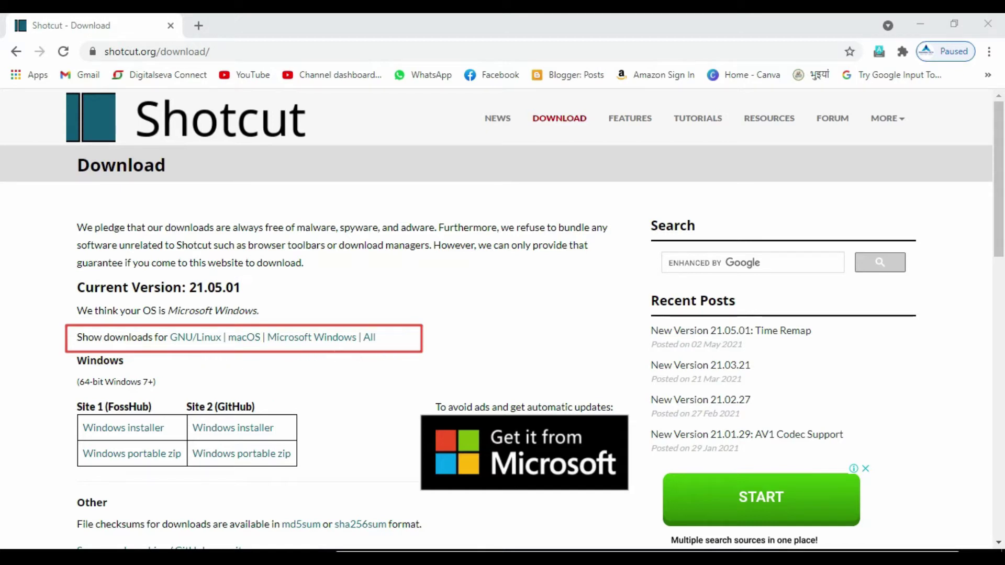
key(Escape)
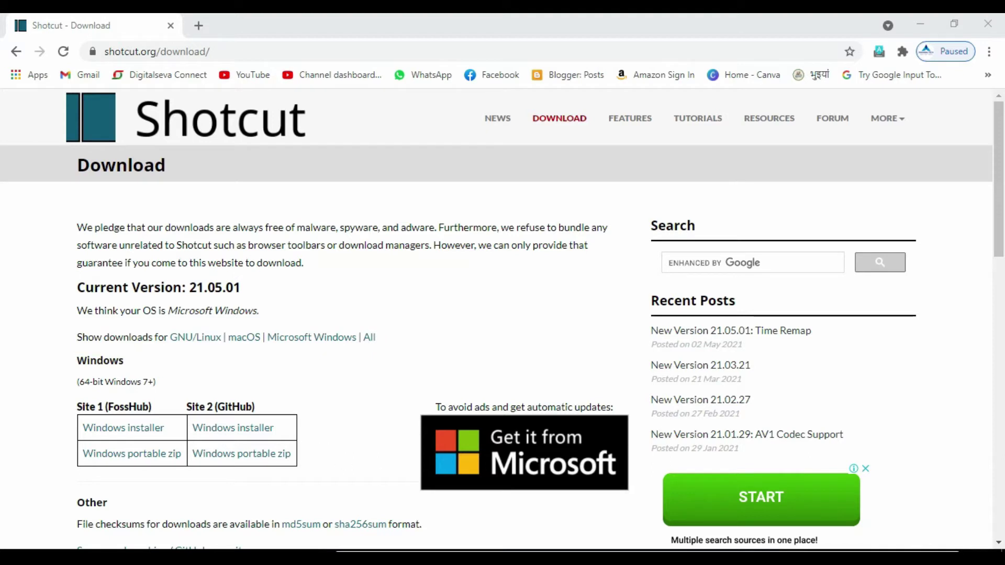
mouse_move(45, 362)
mouse_down()
mouse_move(260, 399)
mouse_move(342, 483)
mouse_up()
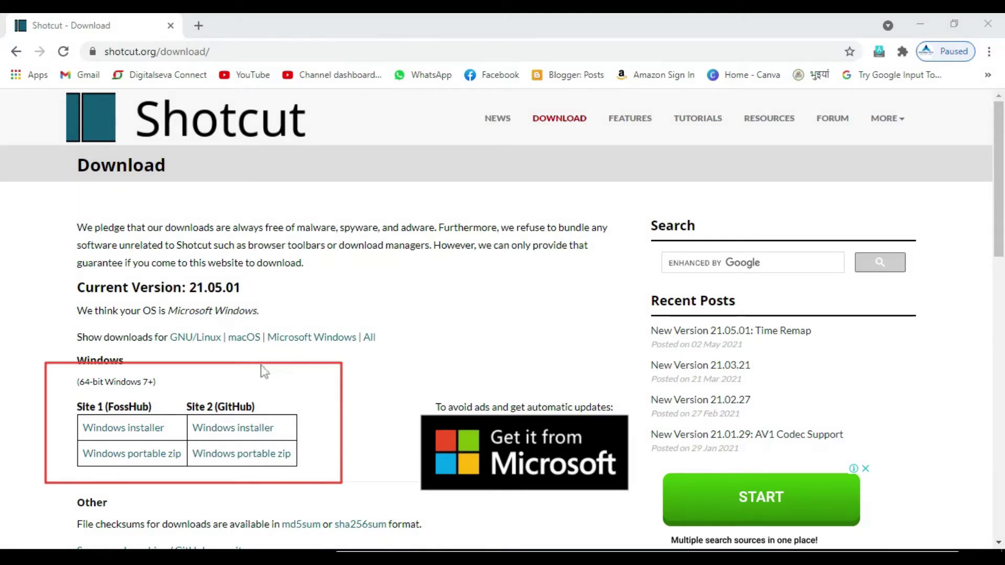
click(242, 339)
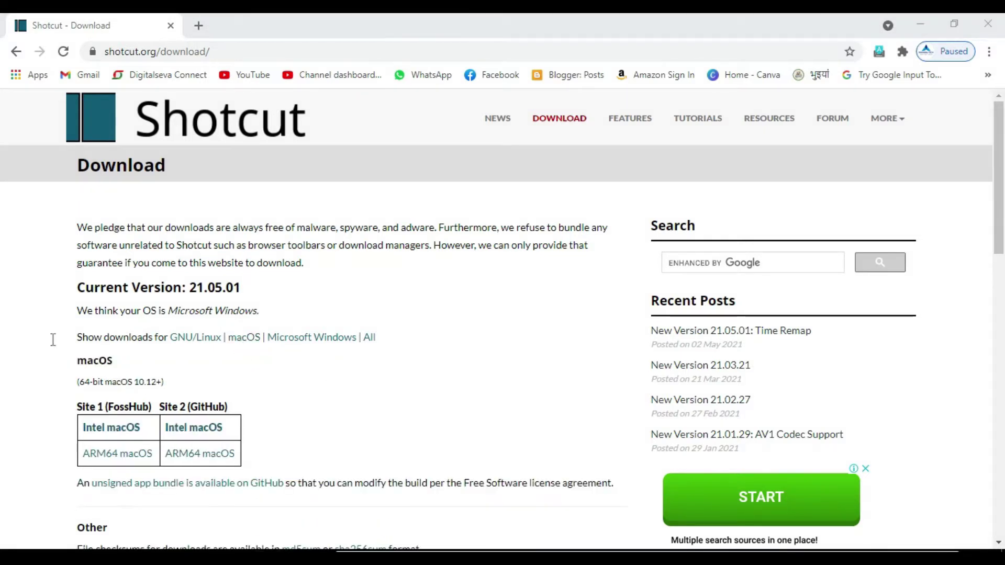
click(324, 340)
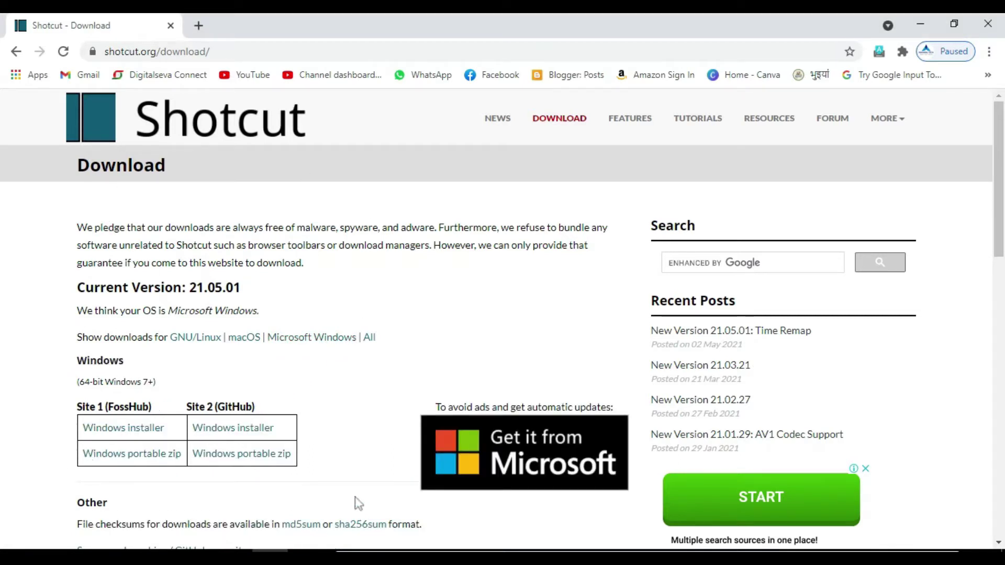
Download the Windows installer from Site 1 (FossHub), closing the ad that covers the page
click(132, 436)
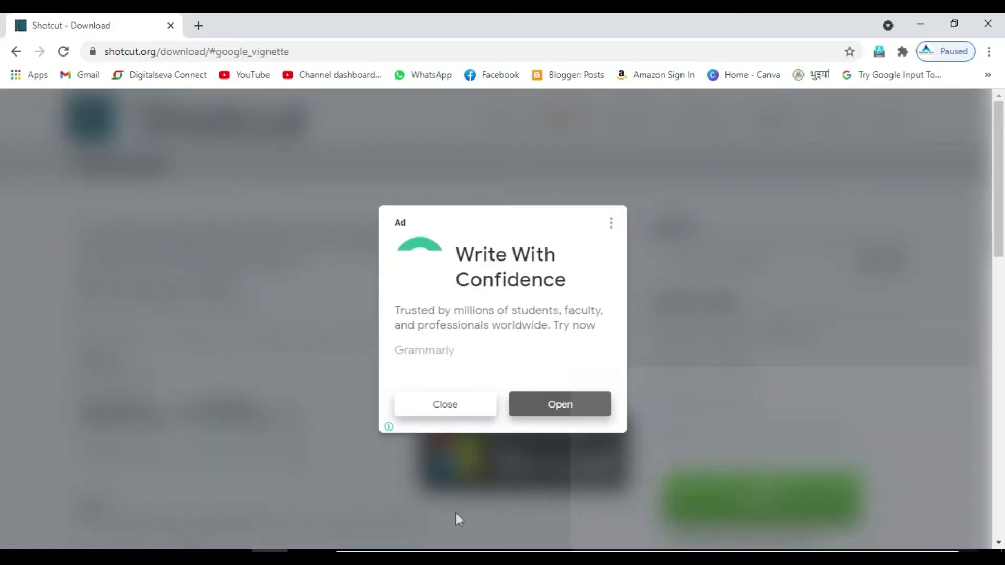
click(458, 413)
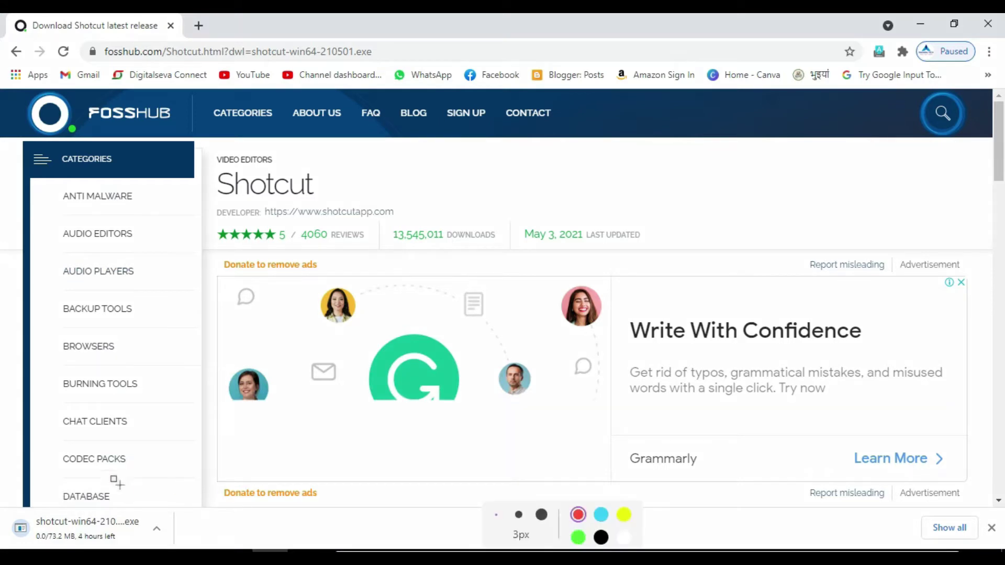
mouse_move(8, 499)
mouse_down()
mouse_move(84, 542)
mouse_move(180, 549)
mouse_up()
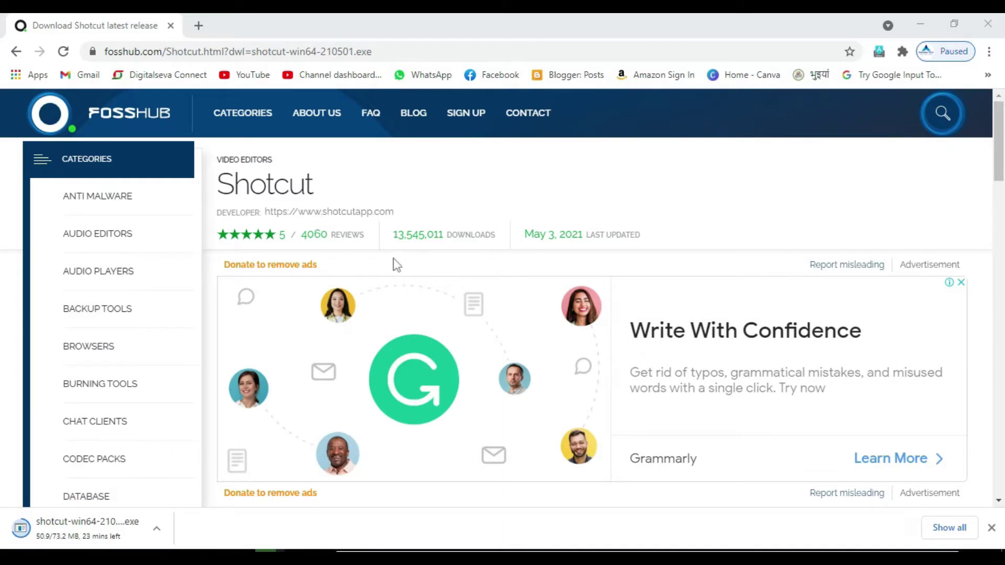
Pause the running Shotcut installer download and close the browser window
scroll(396, 262, down, 7)
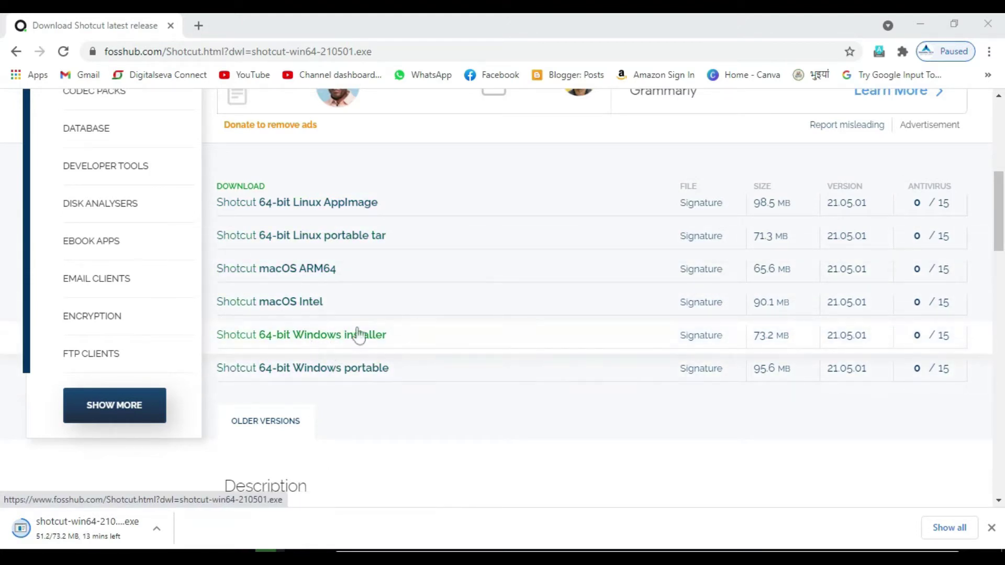
scroll(359, 329, up, 4)
scroll(359, 324, up, 2)
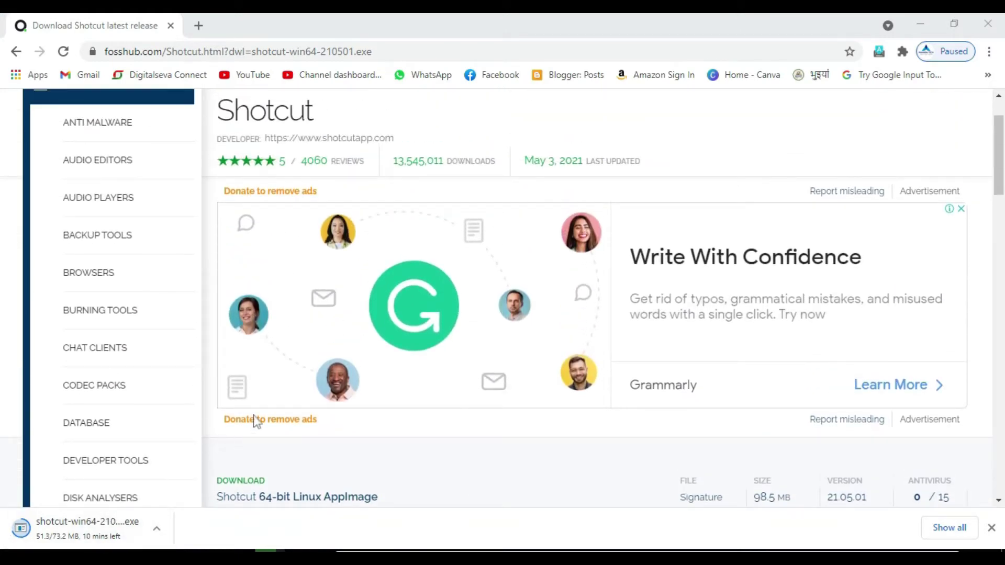
scroll(367, 174, down, 14)
scroll(375, 173, down, 12)
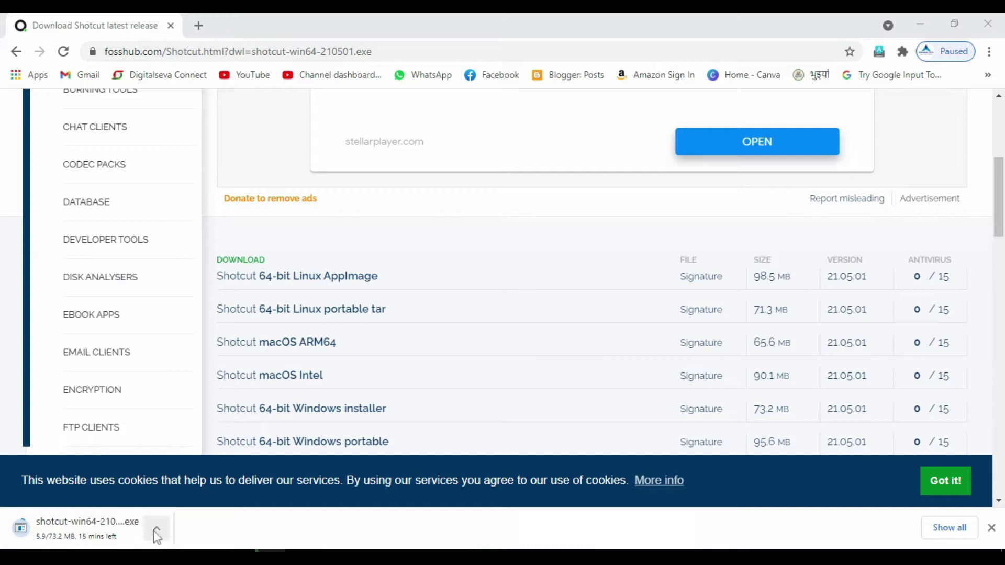
click(157, 529)
click(182, 461)
click(988, 24)
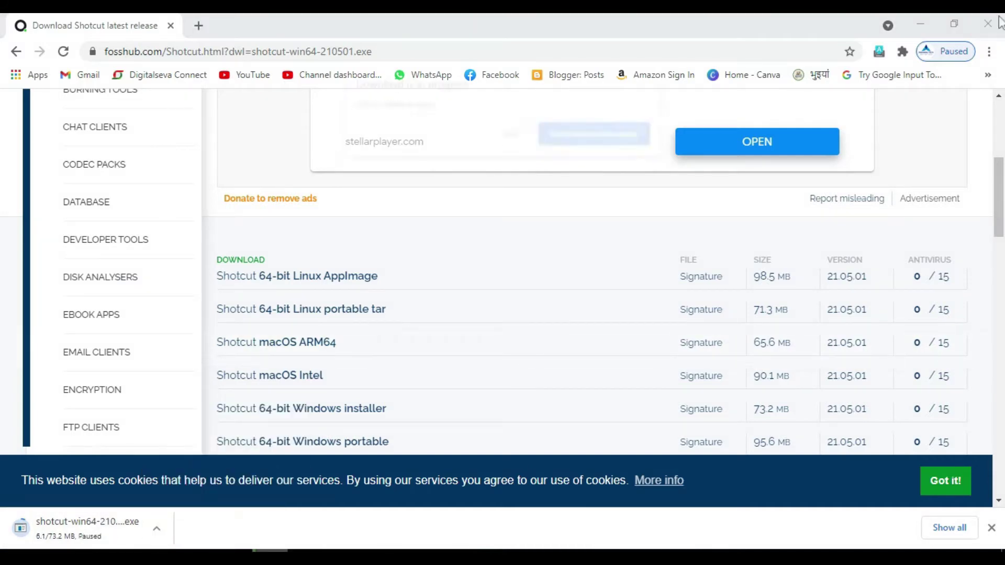
click(510, 137)
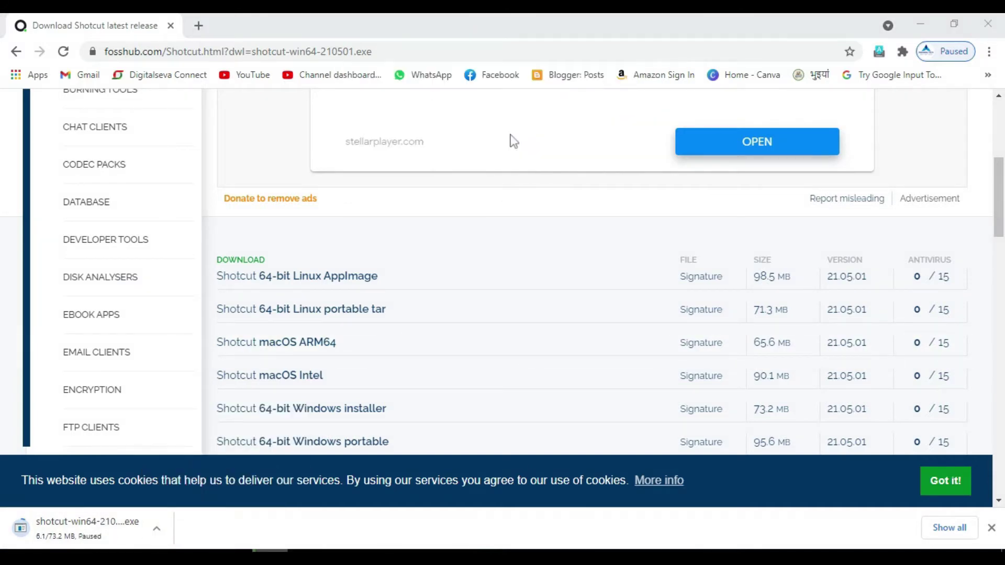
Launch the installed Shotcut editor from the desktop
right_click(528, 97)
click(566, 142)
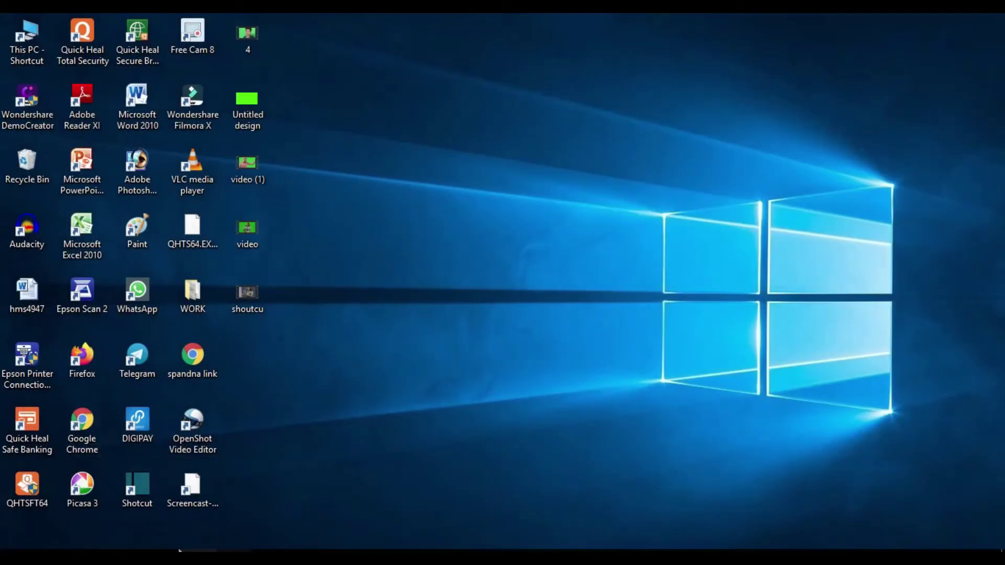
double_click(141, 487)
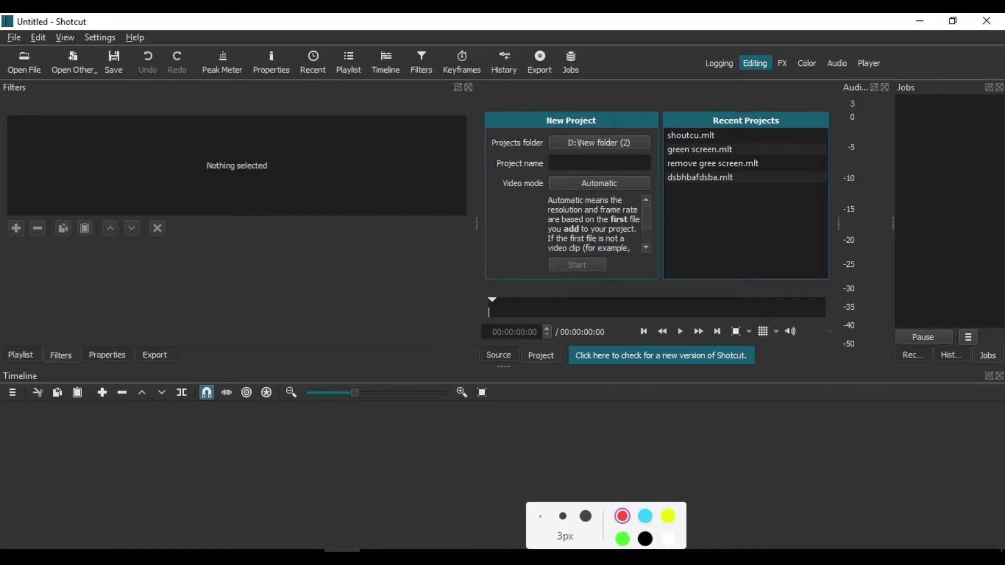
Create and start a new project named "shotcut tutorial"
mouse_move(478, 107)
mouse_down()
mouse_move(849, 157)
mouse_move(848, 297)
mouse_up()
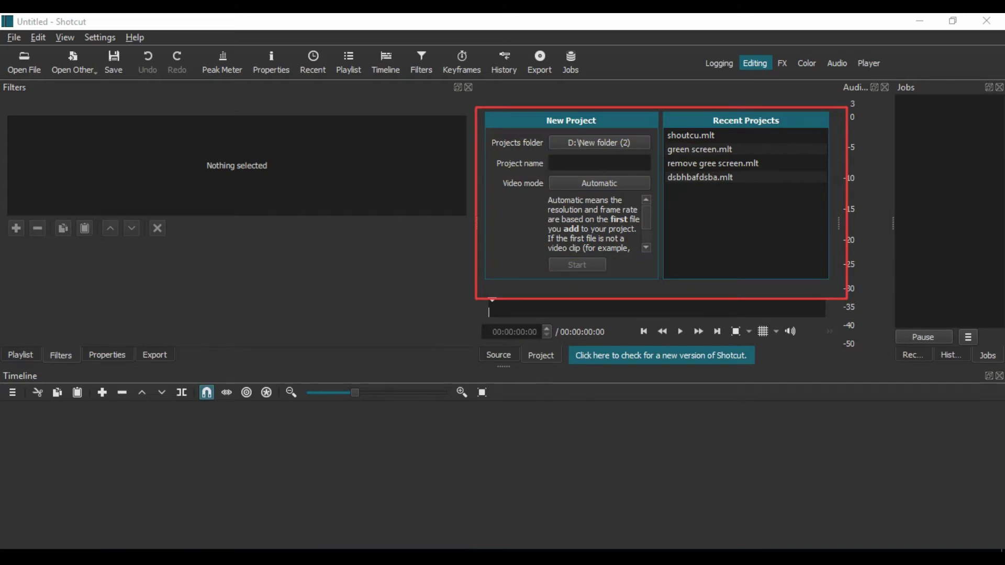
drag(388, 213, 491, 172)
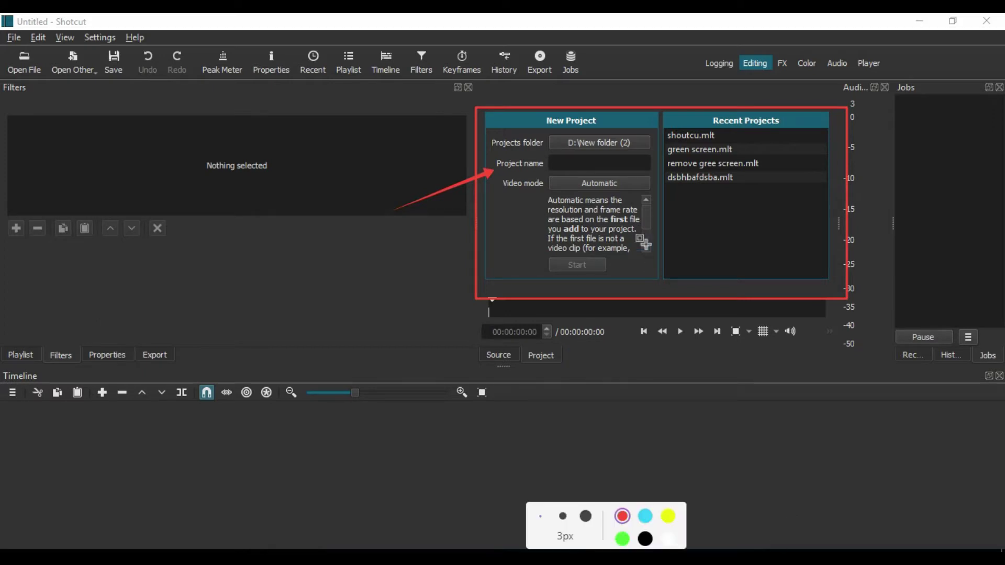
mouse_move(543, 156)
mouse_down()
mouse_move(575, 172)
mouse_move(660, 172)
mouse_up()
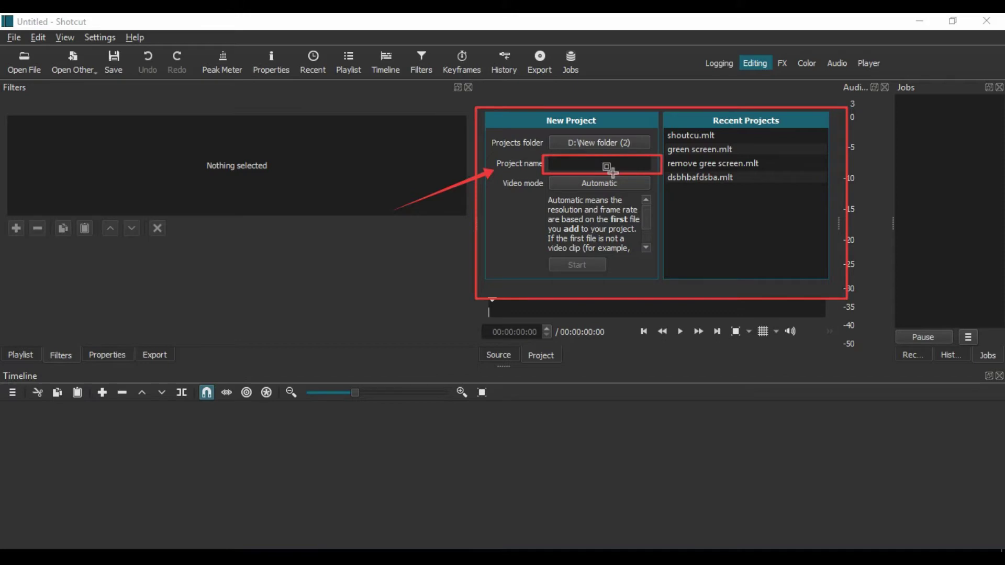
key(Escape)
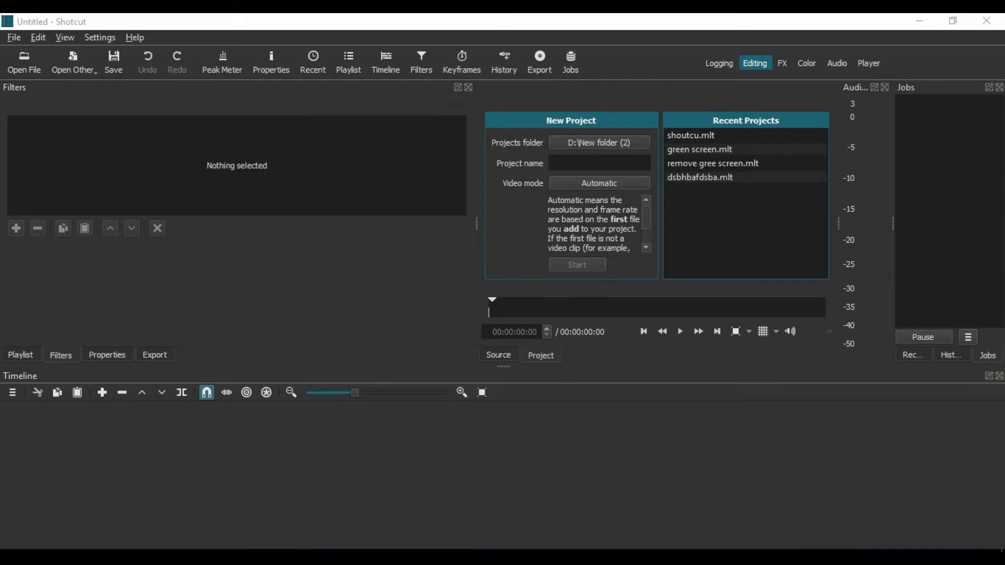
click(600, 163)
text(shotcut tutorial)
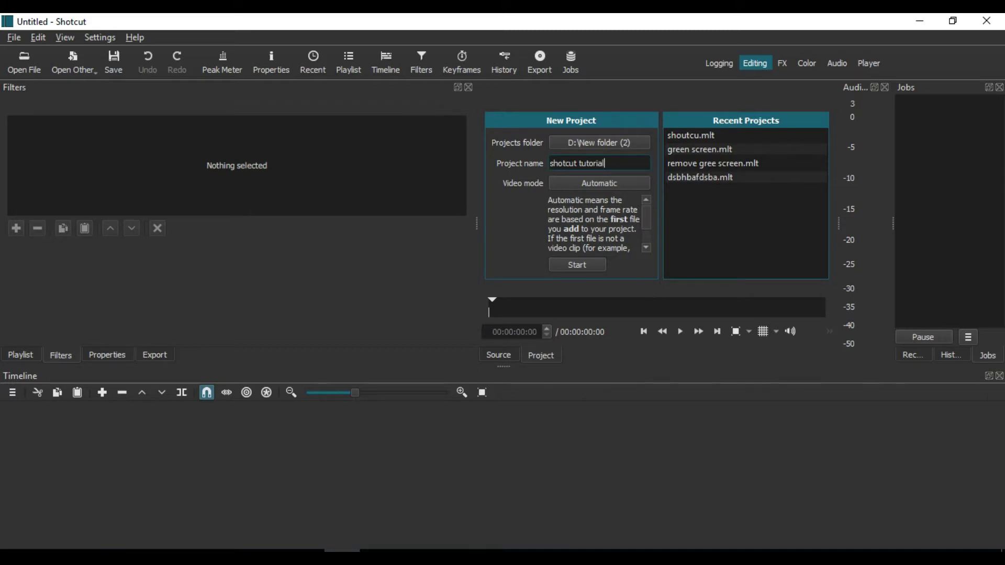
mouse_move(529, 244)
mouse_down()
mouse_move(648, 287)
mouse_move(622, 277)
mouse_up()
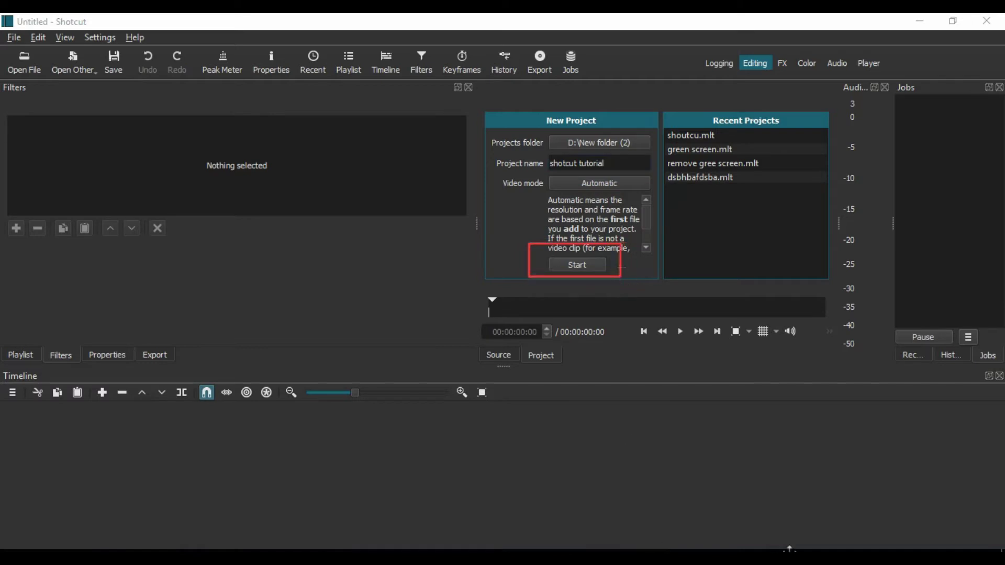
click(582, 267)
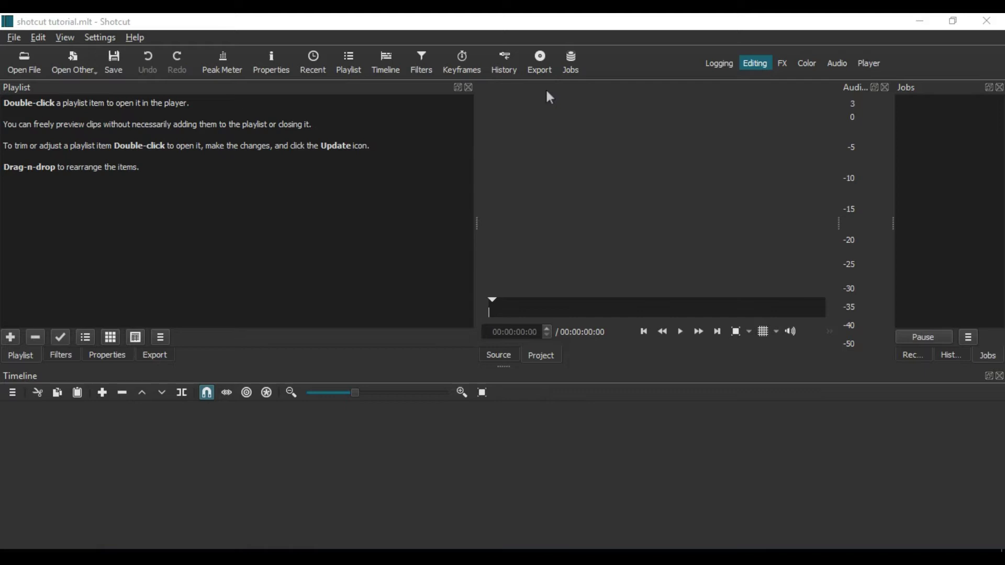
mouse_move(1, 53)
mouse_down()
mouse_move(41, 63)
mouse_move(51, 83)
mouse_up()
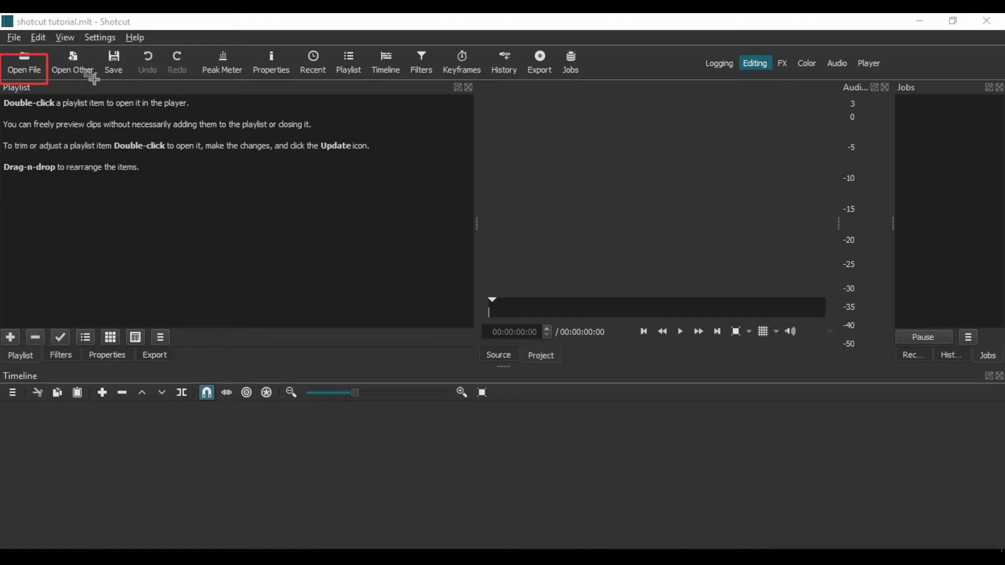
drag(98, 43, 127, 88)
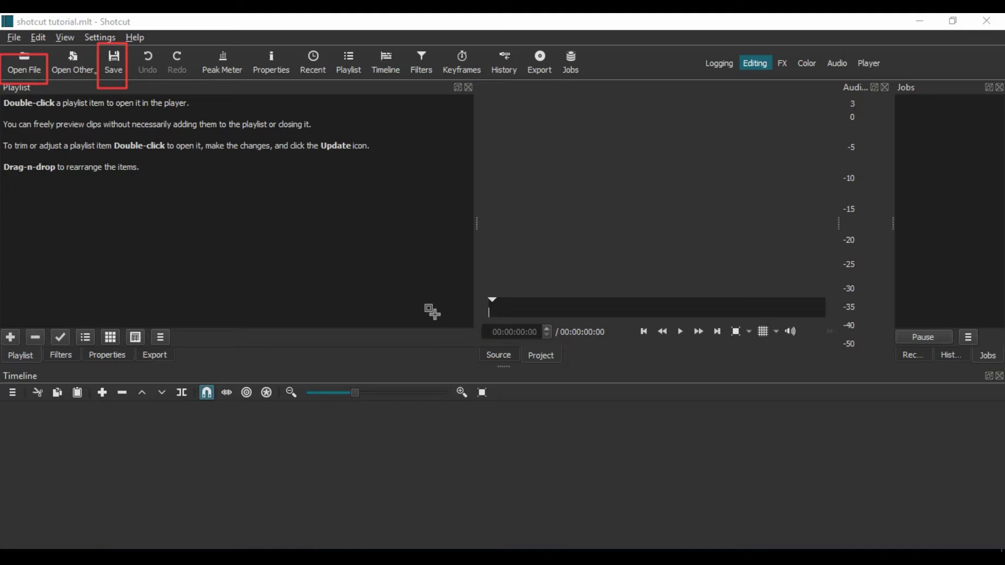
drag(193, 53, 247, 80)
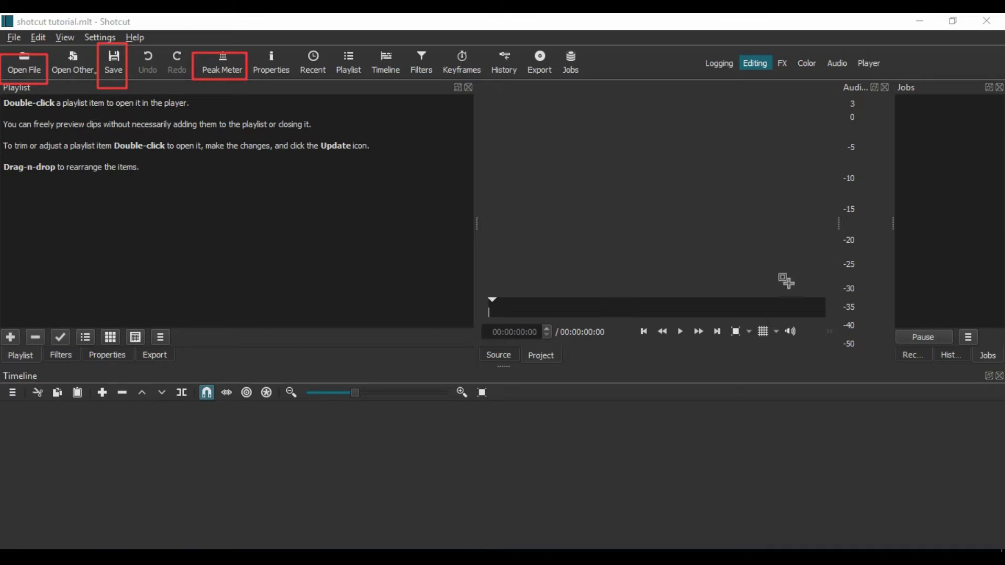
mouse_move(863, 139)
mouse_down()
mouse_move(884, 165)
mouse_move(892, 333)
mouse_up()
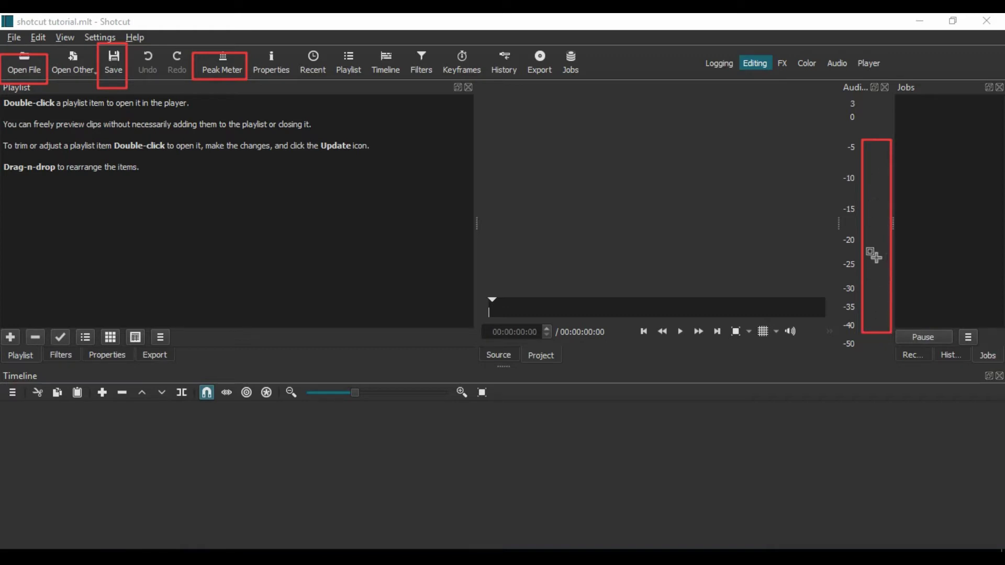
drag(294, 51, 334, 79)
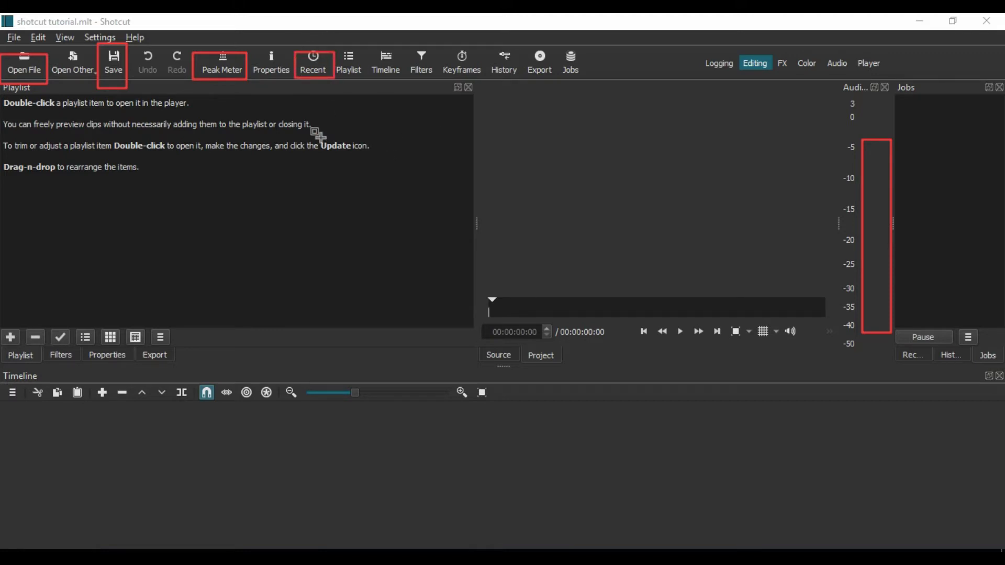
mouse_move(338, 49)
mouse_down()
mouse_move(372, 83)
mouse_move(366, 90)
mouse_up()
drag(402, 43, 435, 89)
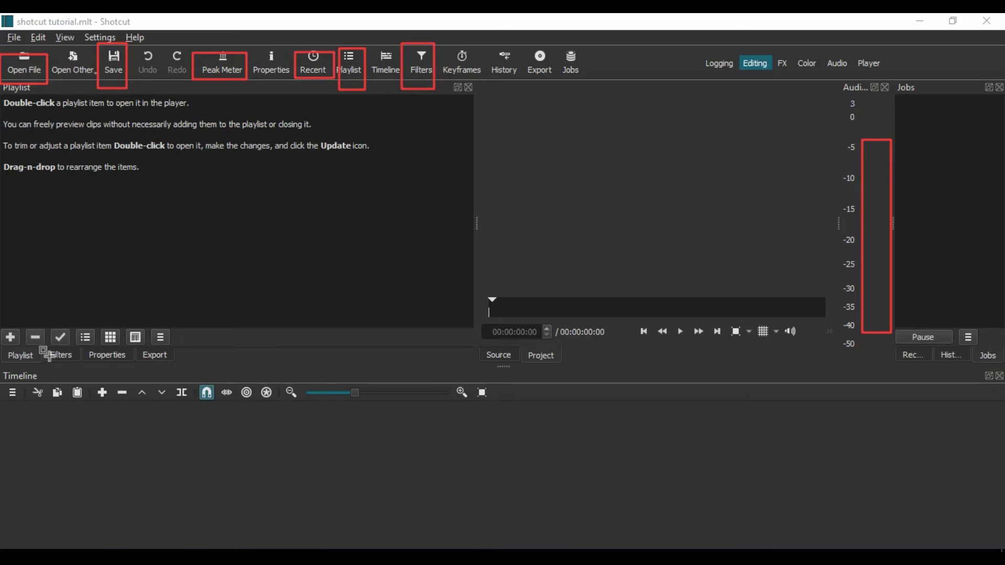
drag(5, 334, 184, 372)
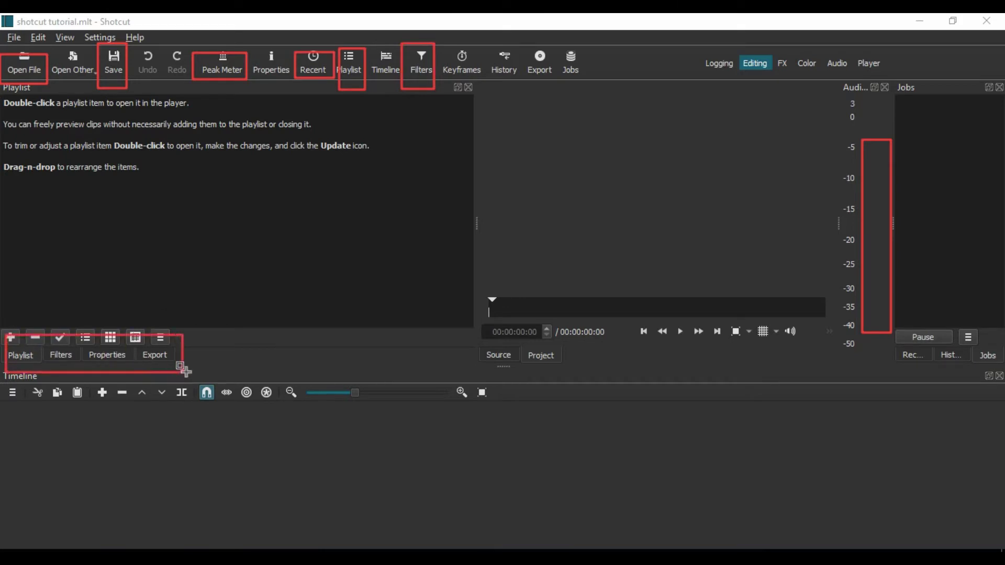
drag(486, 46, 523, 92)
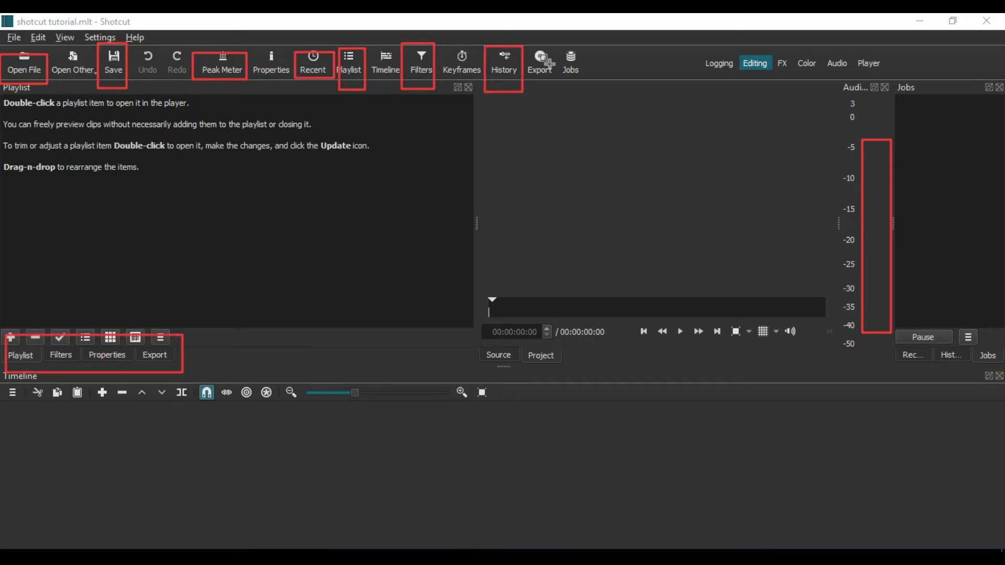
mouse_move(523, 49)
mouse_down()
mouse_move(558, 75)
mouse_move(559, 90)
mouse_up()
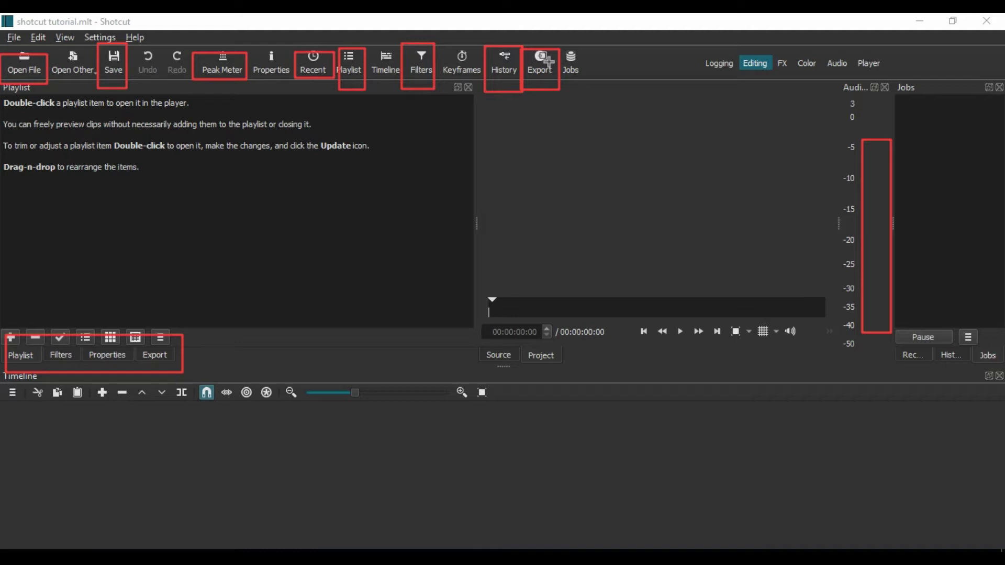
key(e)
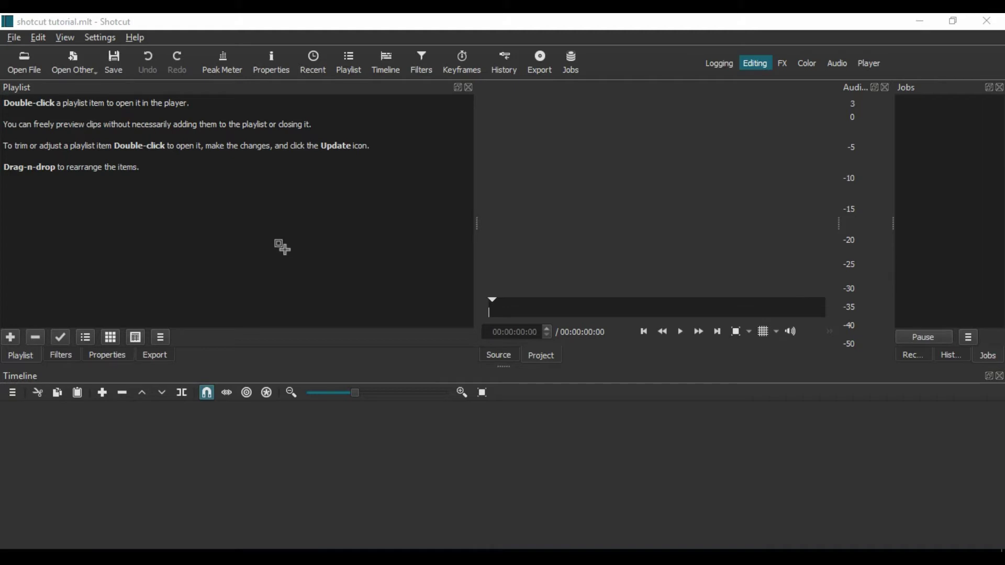
mouse_move(46, 120)
mouse_down()
mouse_move(361, 194)
mouse_move(389, 284)
mouse_up()
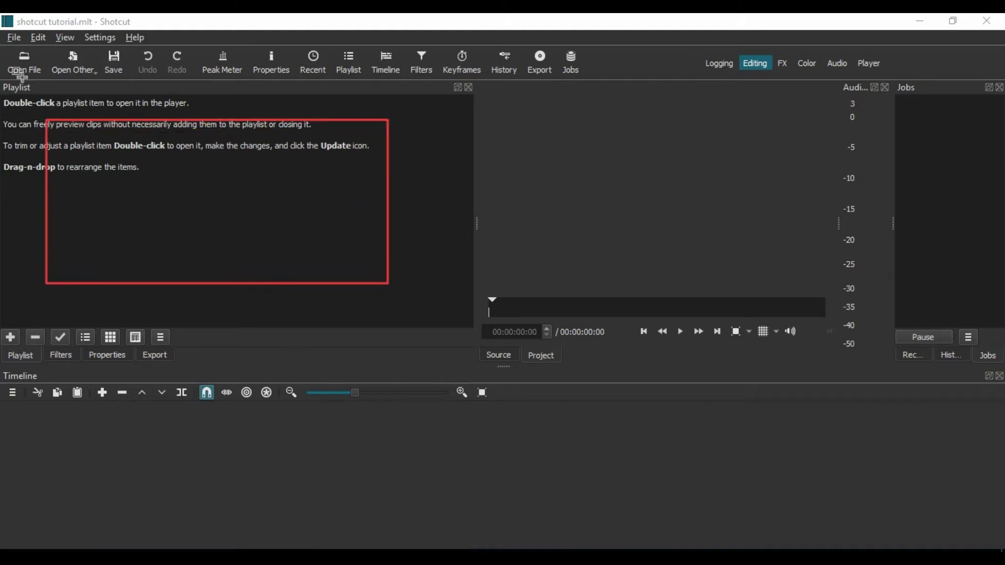
drag(9, 50, 34, 98)
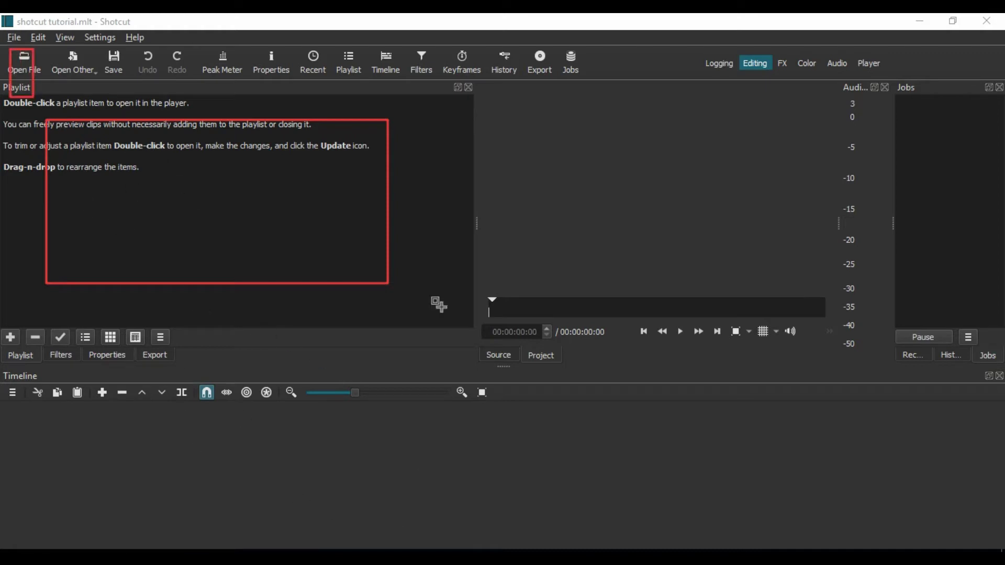
mouse_move(537, 122)
mouse_down()
mouse_move(736, 142)
mouse_move(809, 270)
mouse_up()
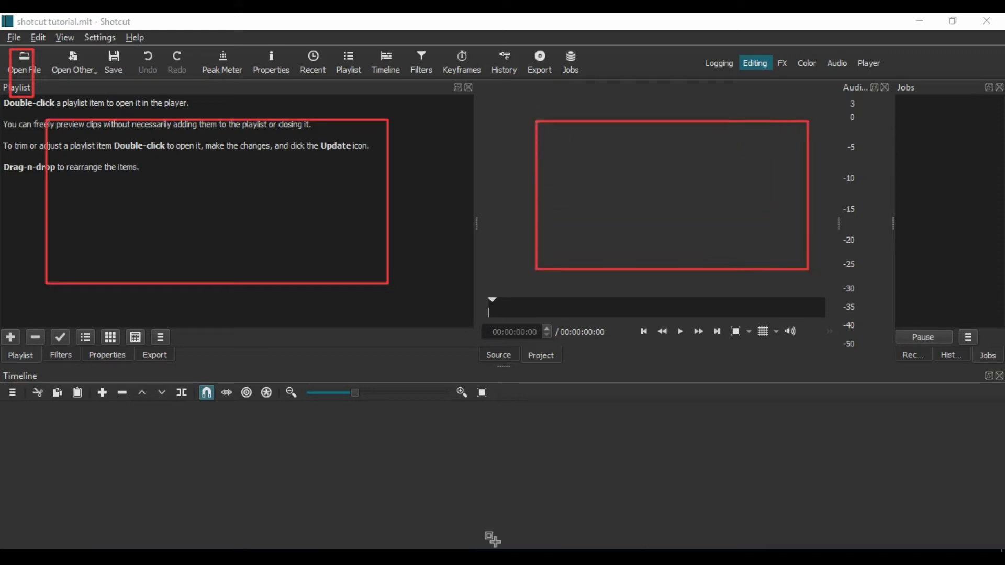
mouse_move(24, 427)
mouse_down()
mouse_move(808, 456)
mouse_move(973, 518)
mouse_up()
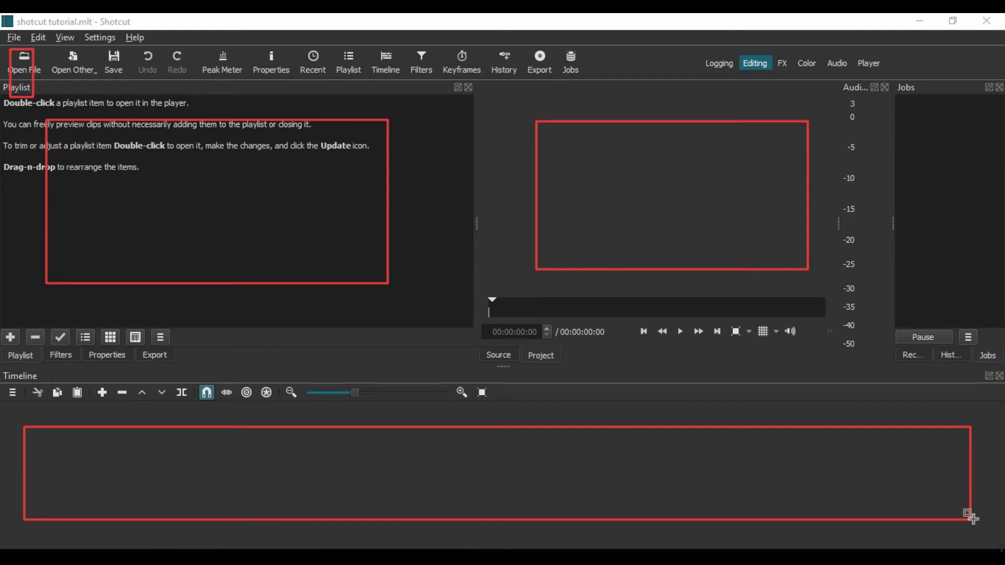
drag(198, 424, 199, 507)
drag(294, 416, 348, 481)
drag(468, 370, 509, 480)
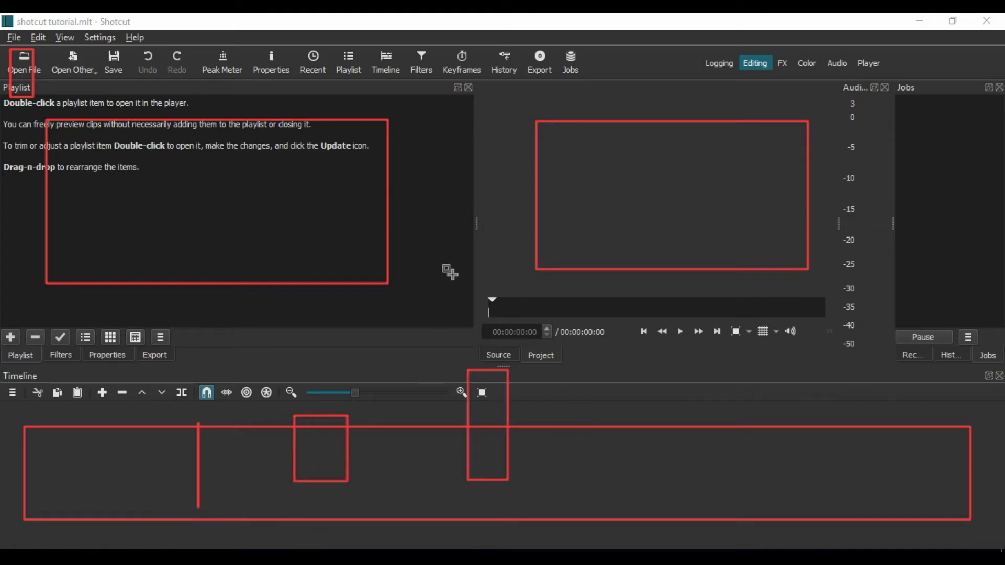
key(Escape)
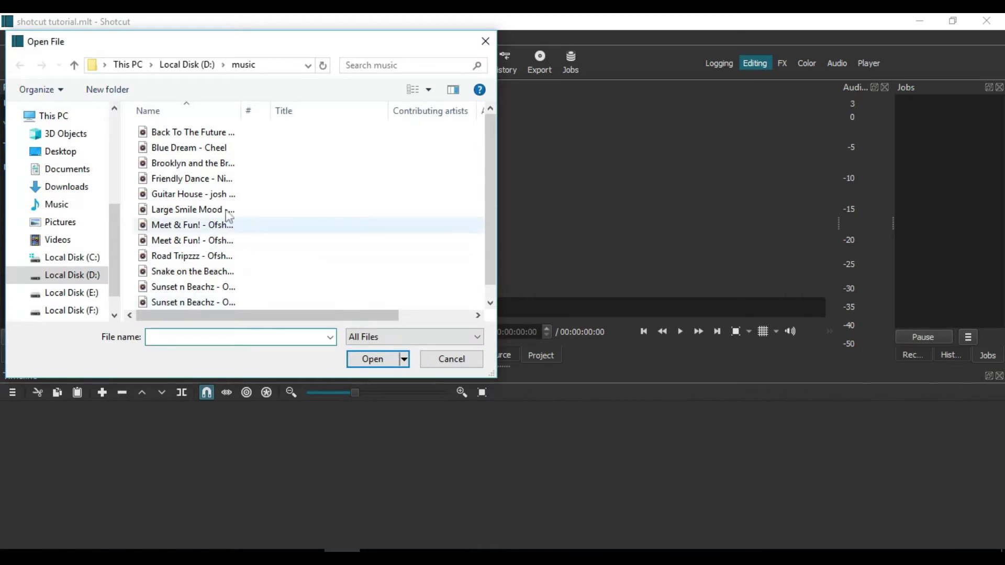
Browse to the Desktop folder in the Open File dialog and reduce the size of its file thumbnails
click(60, 151)
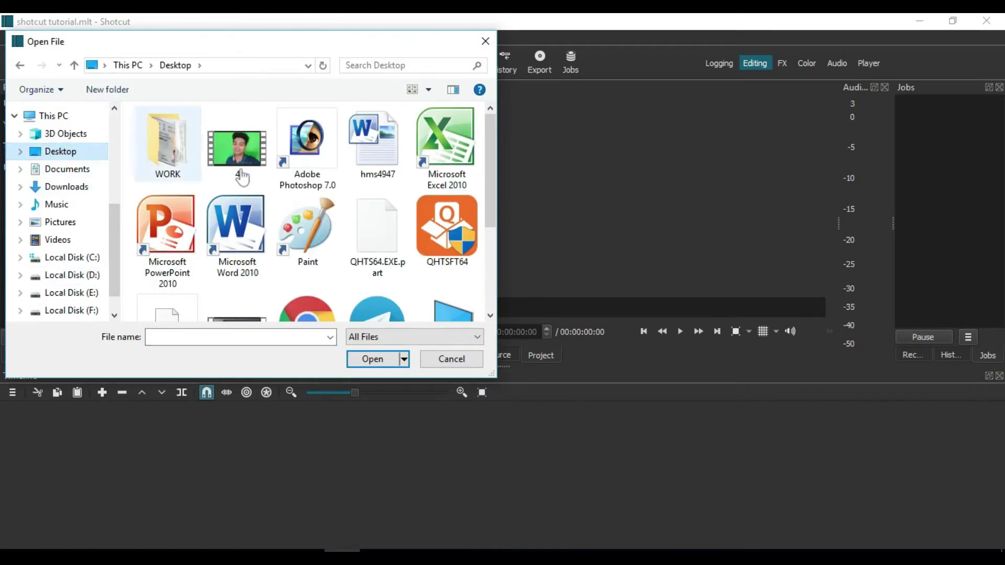
scroll(271, 159, down, 2)
ctrl+scroll(273, 159, up, 5)
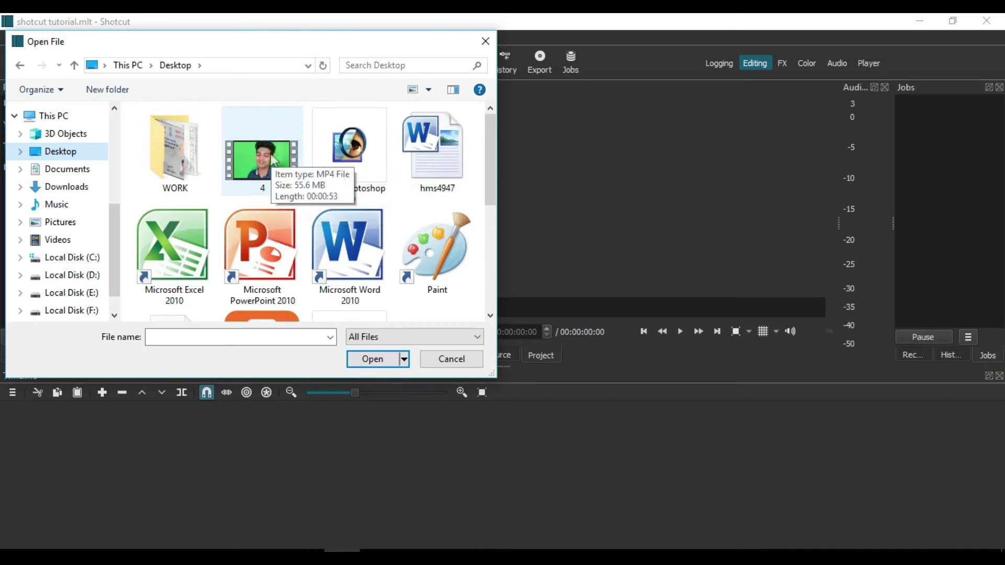
ctrl+scroll(273, 161, down, 2)
ctrl+scroll(272, 161, down, 1)
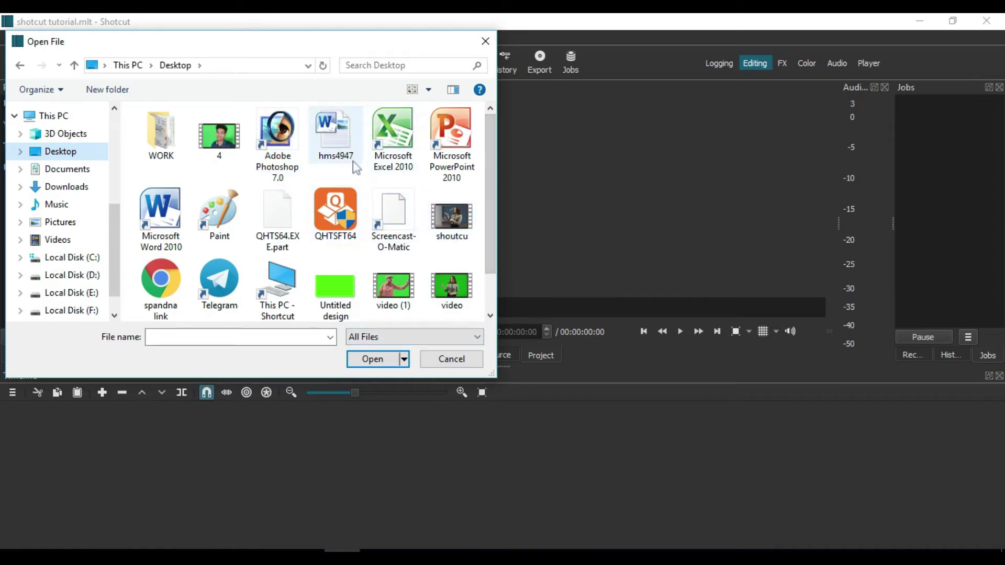
scroll(353, 165, down, 2)
scroll(353, 168, up, 2)
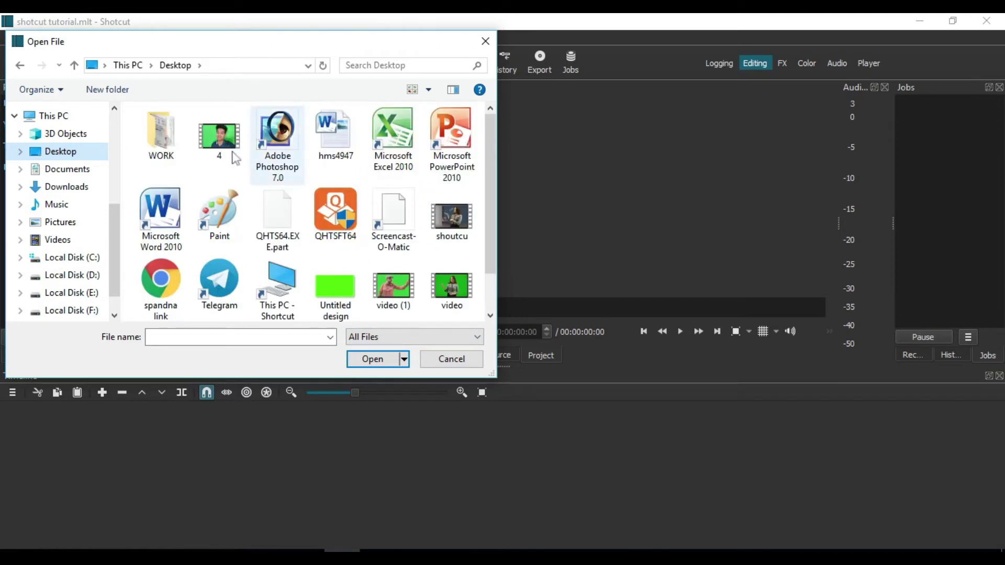
click(212, 148)
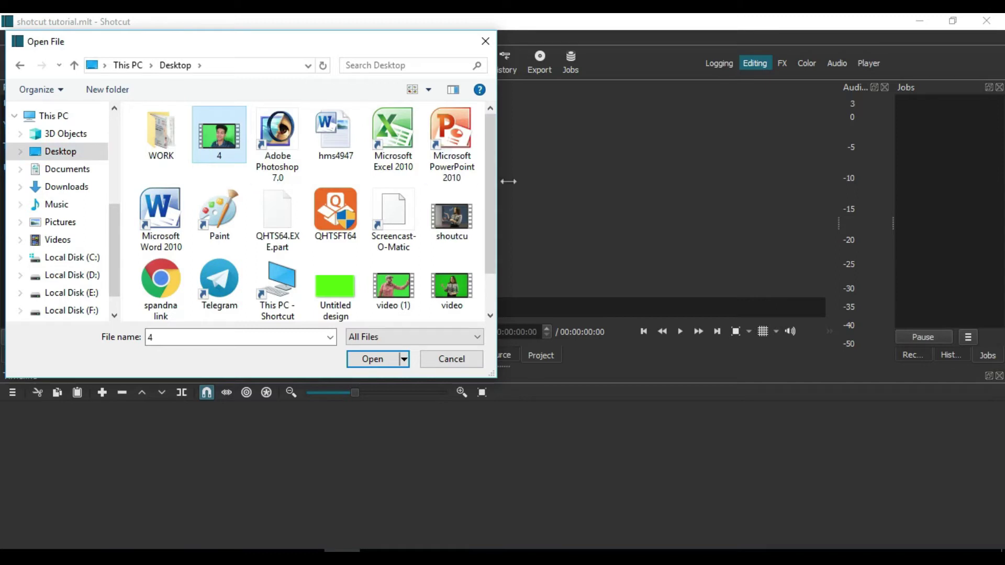
ctrl+click(397, 293)
ctrl+click(459, 297)
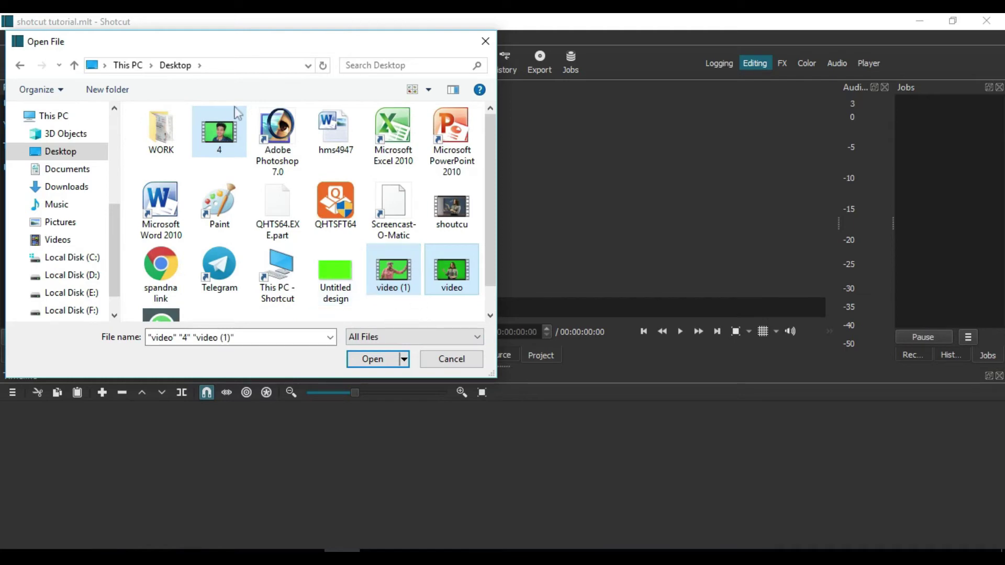
click(221, 142)
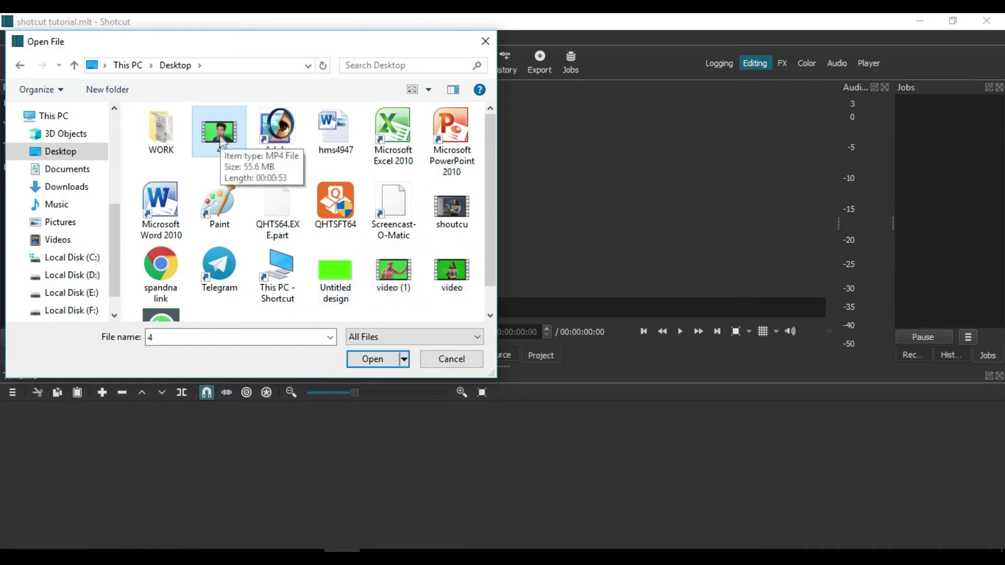
Import the Desktop videos 4, video (1) and video together, and pause the preview playback
click(394, 272)
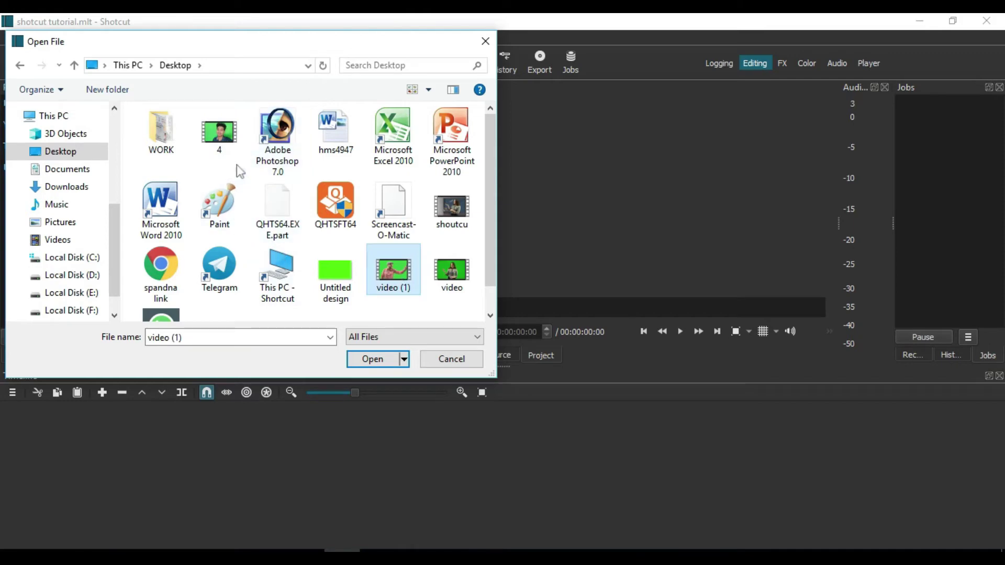
ctrl+click(226, 137)
ctrl+click(452, 283)
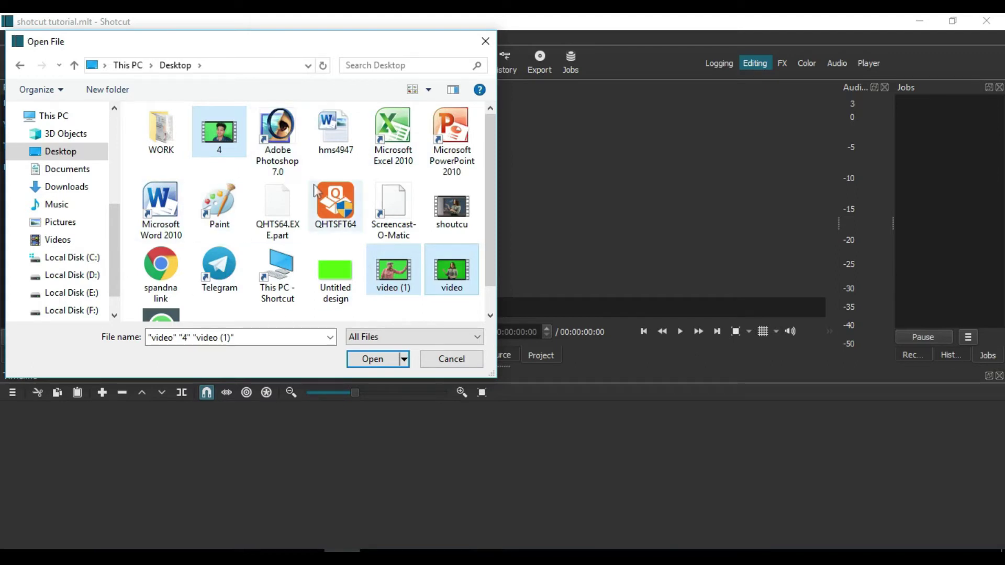
click(373, 360)
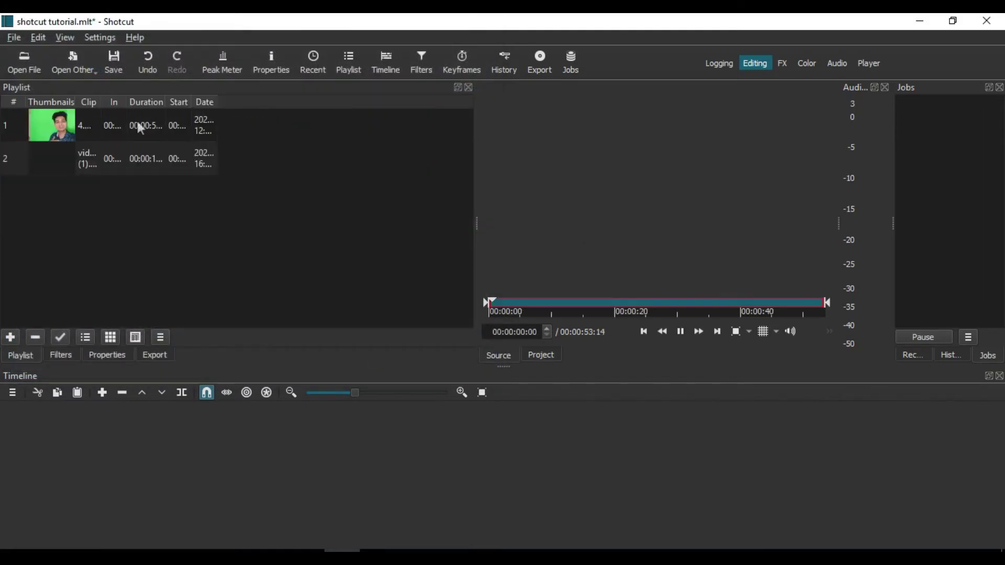
click(679, 331)
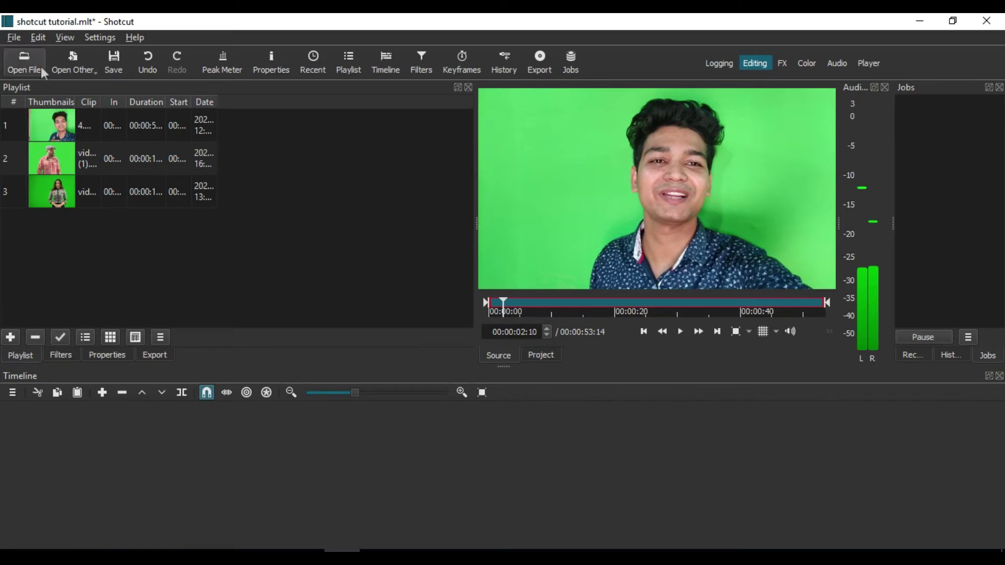
Import the dark-home-decor, led-tv-dark-wall and living-room-interior images from the "backgund pic" folder on Local Disk (D:)
click(19, 59)
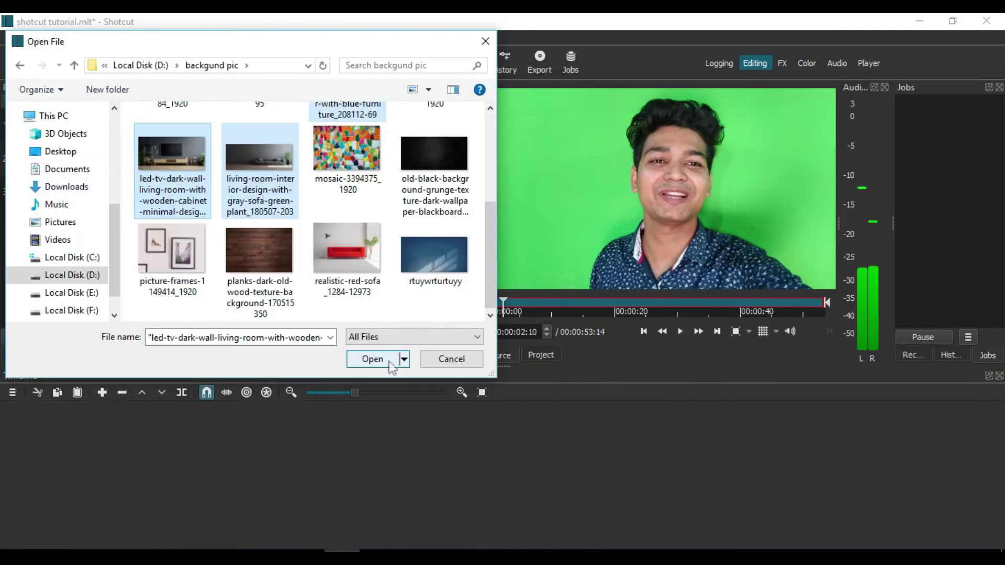
click(389, 362)
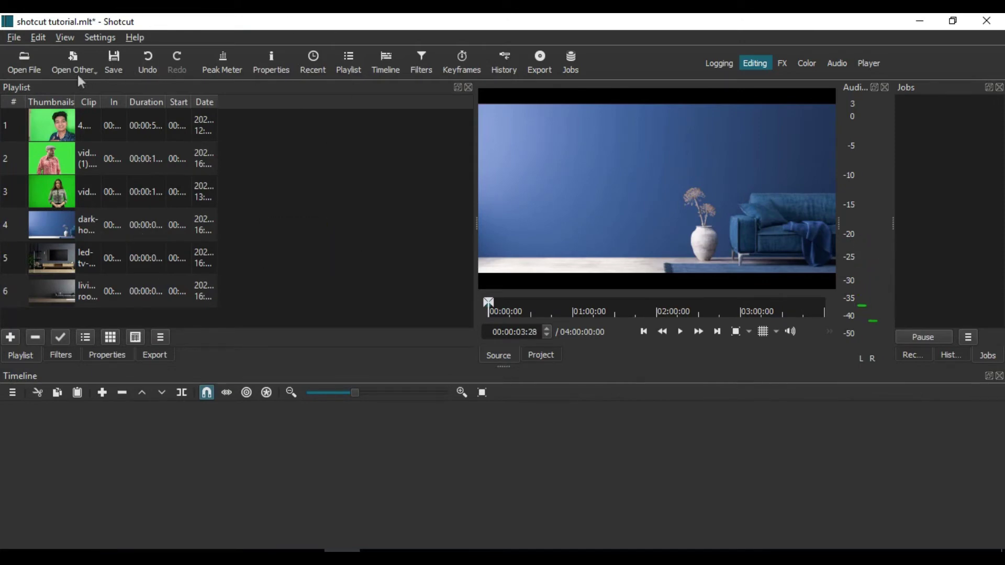
Open video 3 from the "youtube channel" folder on Local Disk (D:) and pause its playback
click(23, 62)
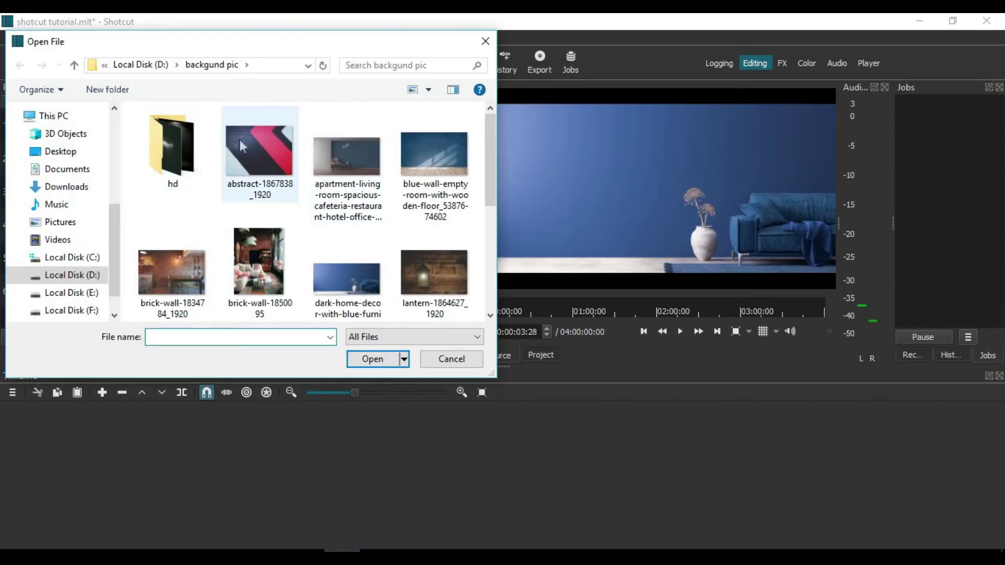
scroll(303, 209, down, 3)
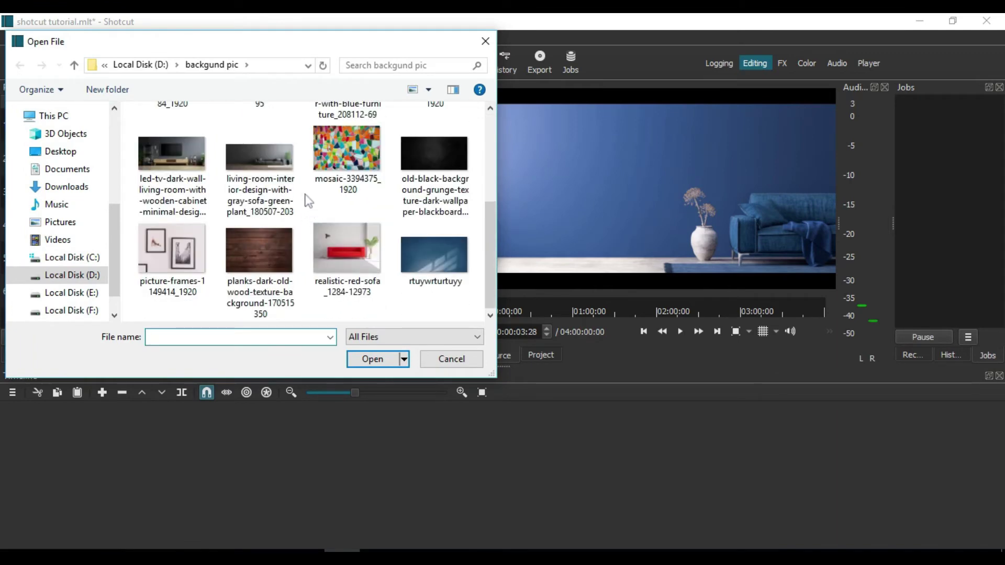
scroll(308, 201, up, 1)
click(140, 64)
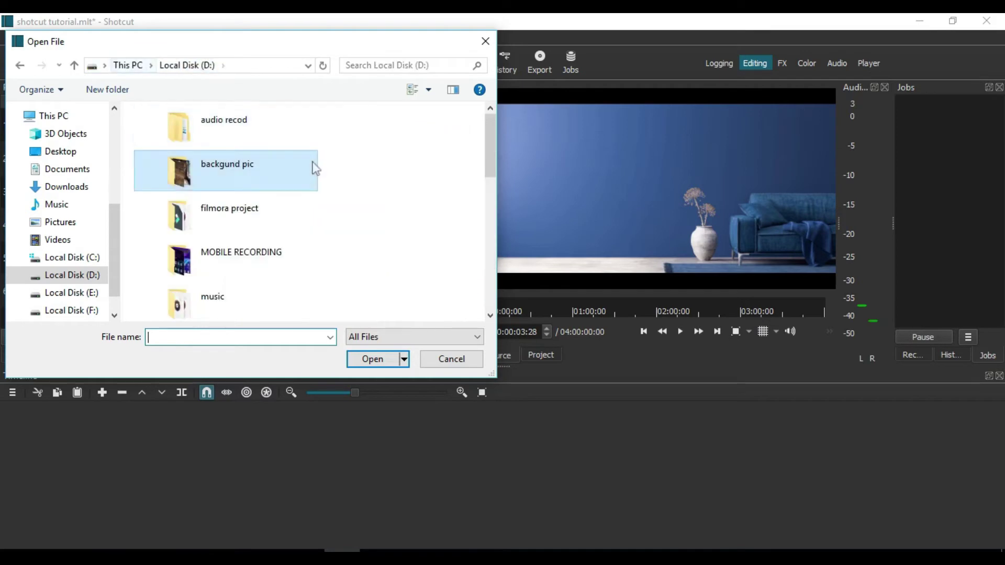
double_click(314, 262)
click(462, 138)
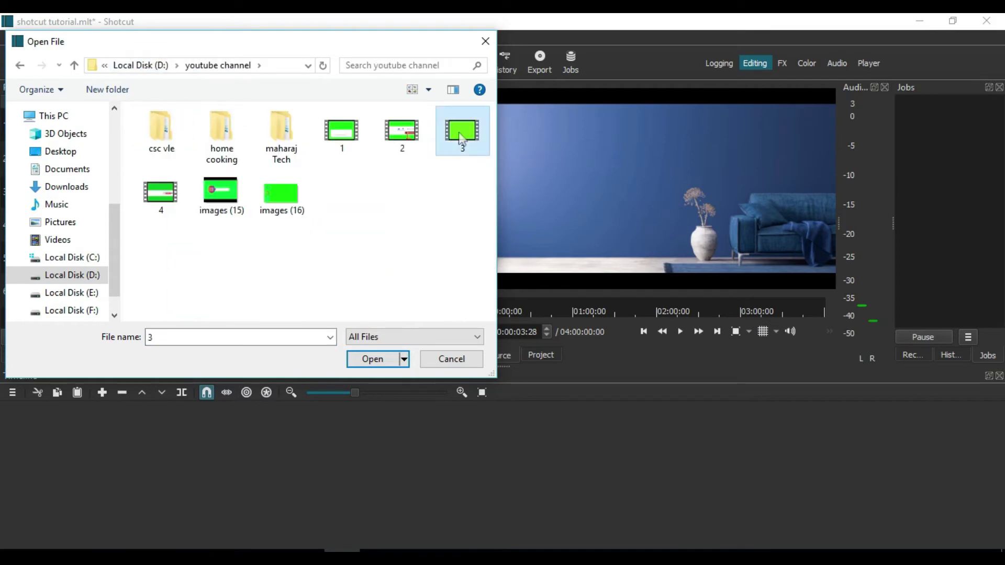
click(366, 359)
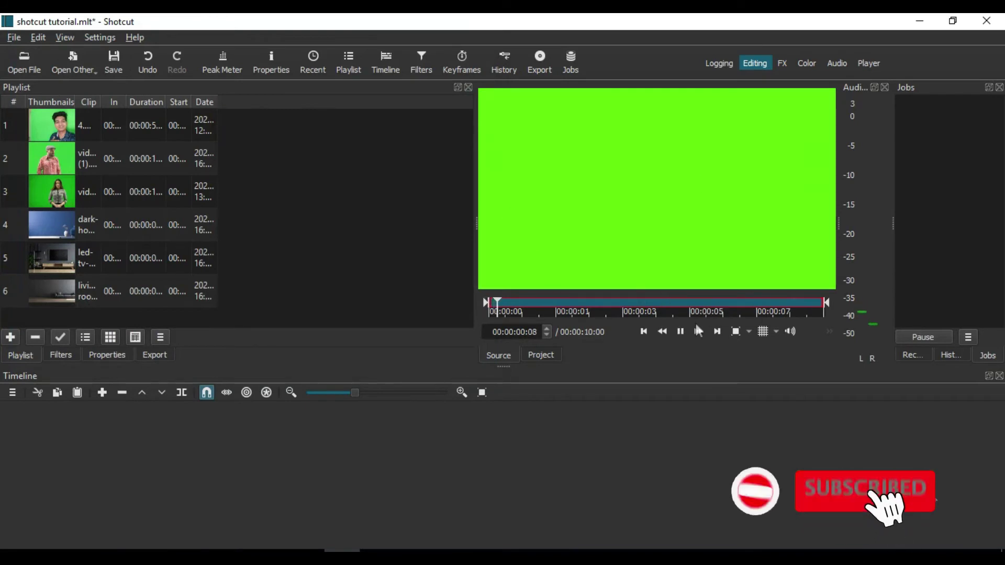
click(680, 331)
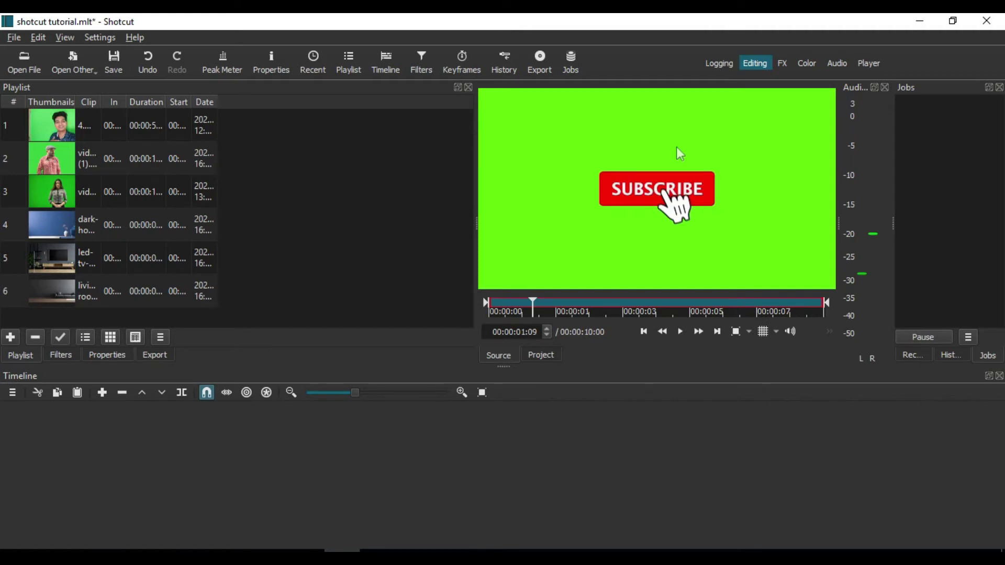
Add the previewed subscribe-button clip to the playlist, just before the living-room image
drag(677, 148, 21, 277)
scroll(365, 213, down, 1)
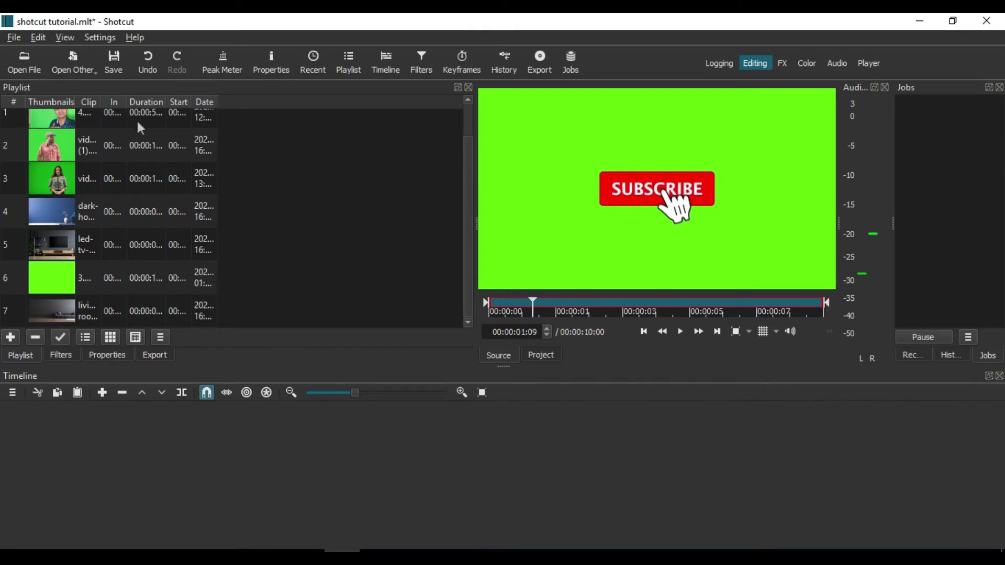
scroll(132, 178, up, 1)
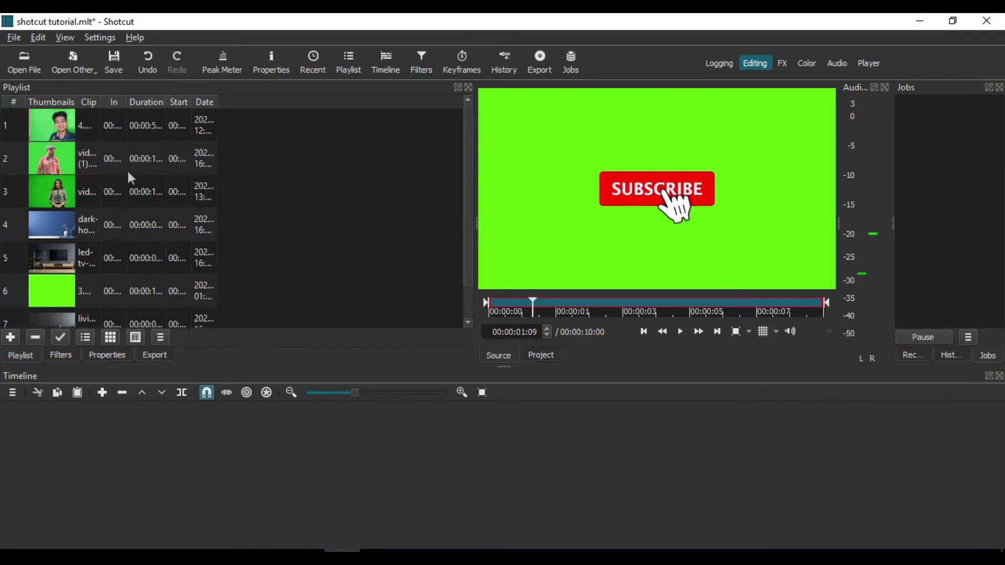
Open the track "Blue Dream - Cheel" from the music folder and add it to the playlist after the third video
click(24, 64)
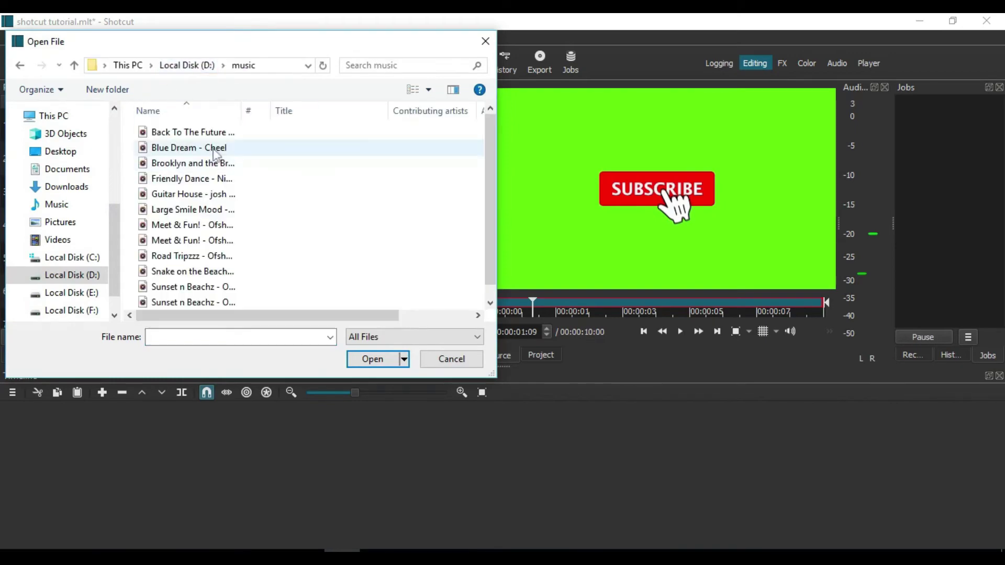
click(209, 146)
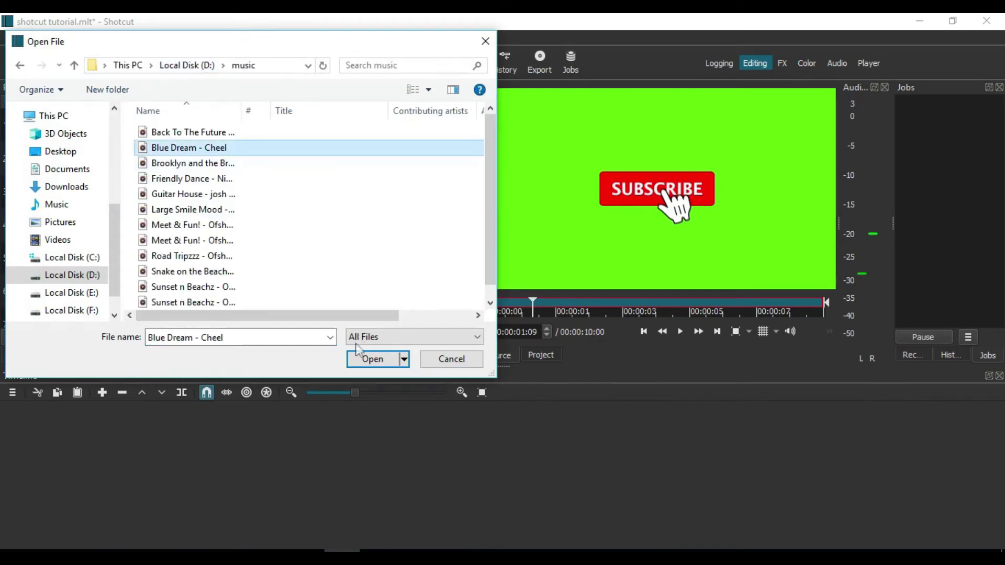
click(373, 360)
drag(664, 150, 102, 225)
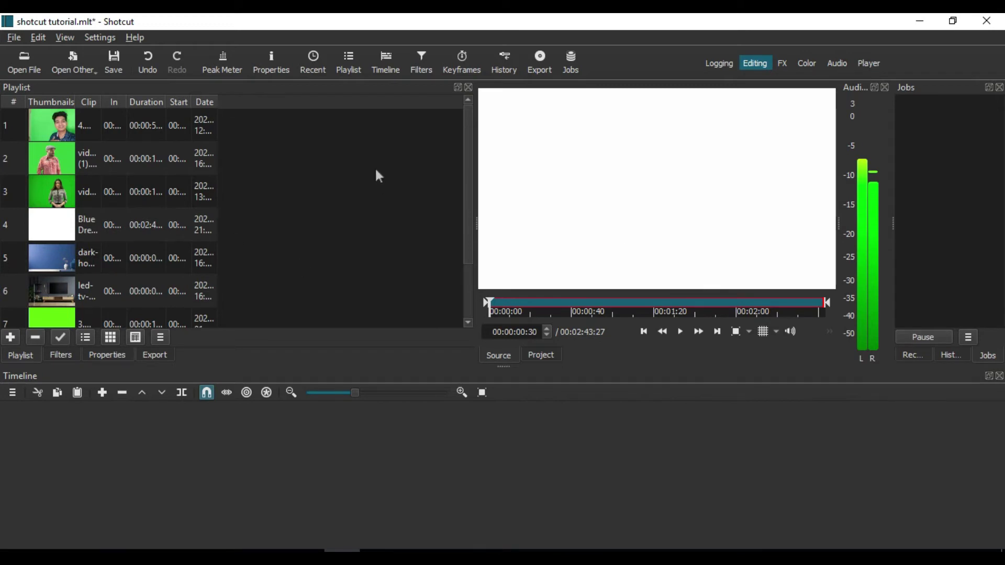
scroll(380, 178, down, 1)
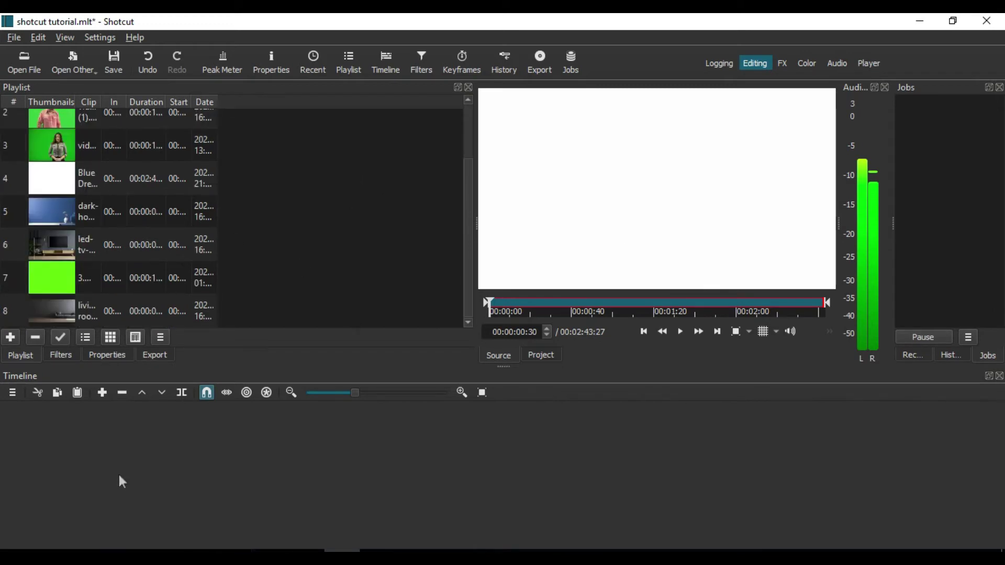
scroll(158, 238, up, 1)
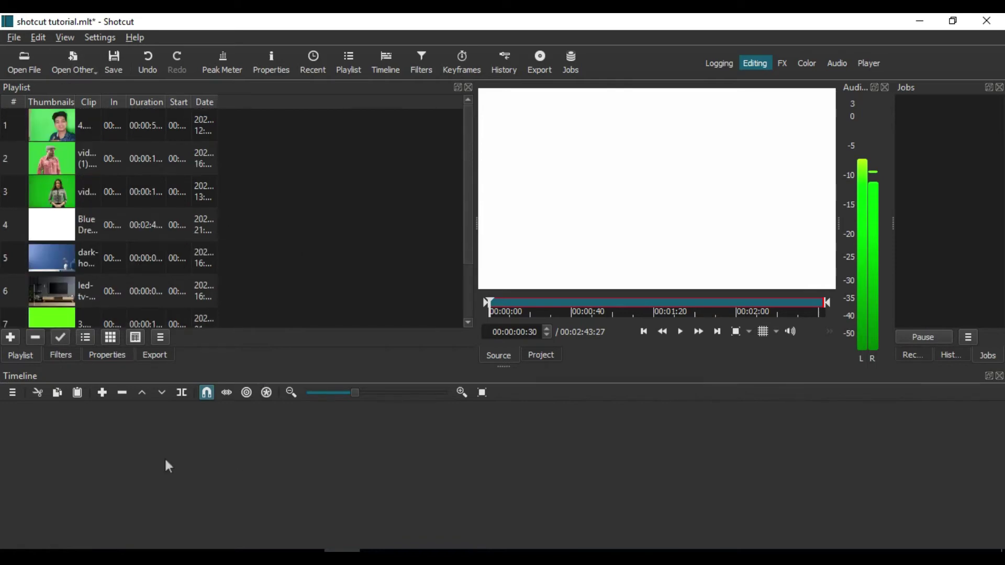
Place the video (1) clip from the playlist at the start of the timeline
drag(219, 196, 277, 449)
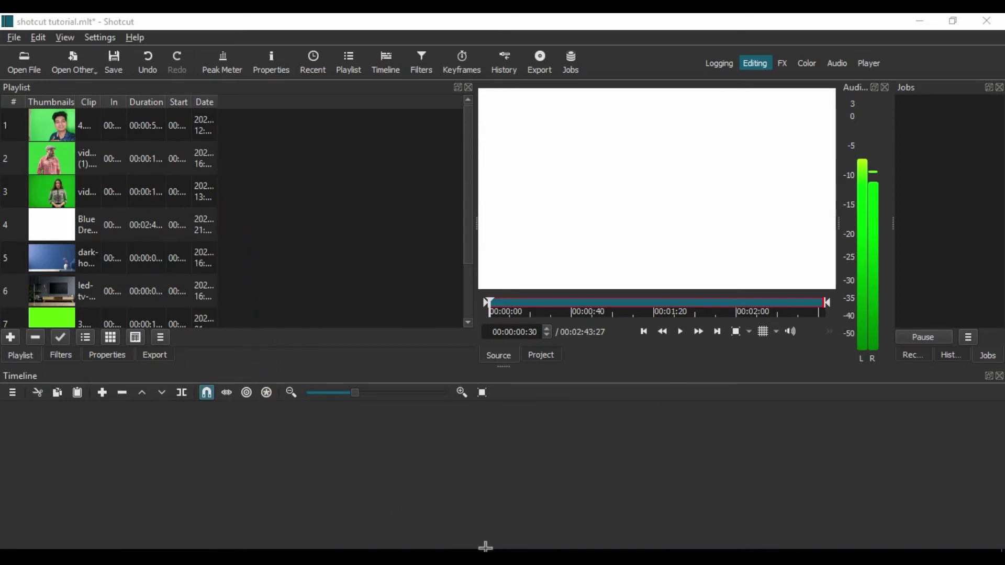
drag(79, 159, 121, 460)
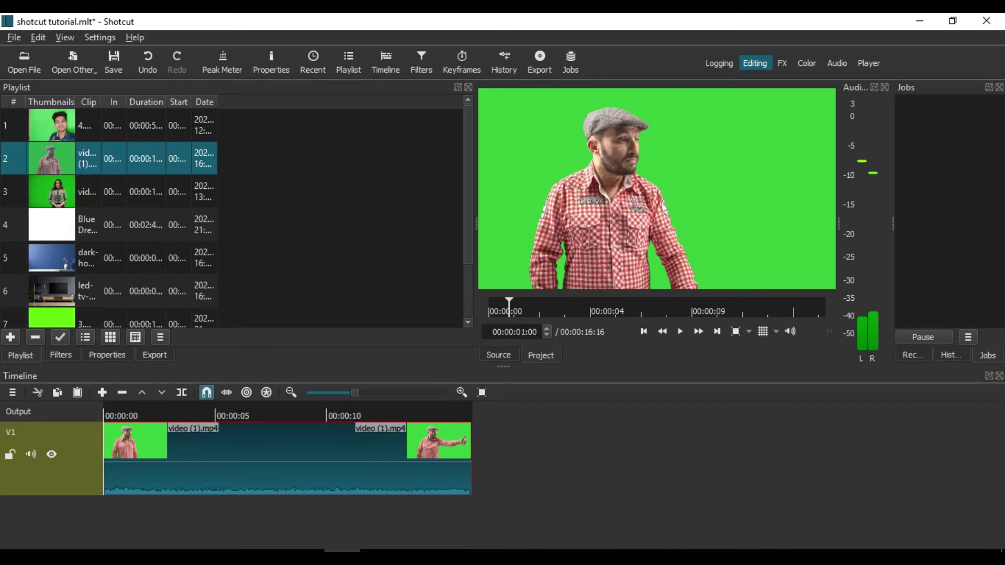
Add a second video track to the timeline above V1
drag(2, 385, 24, 406)
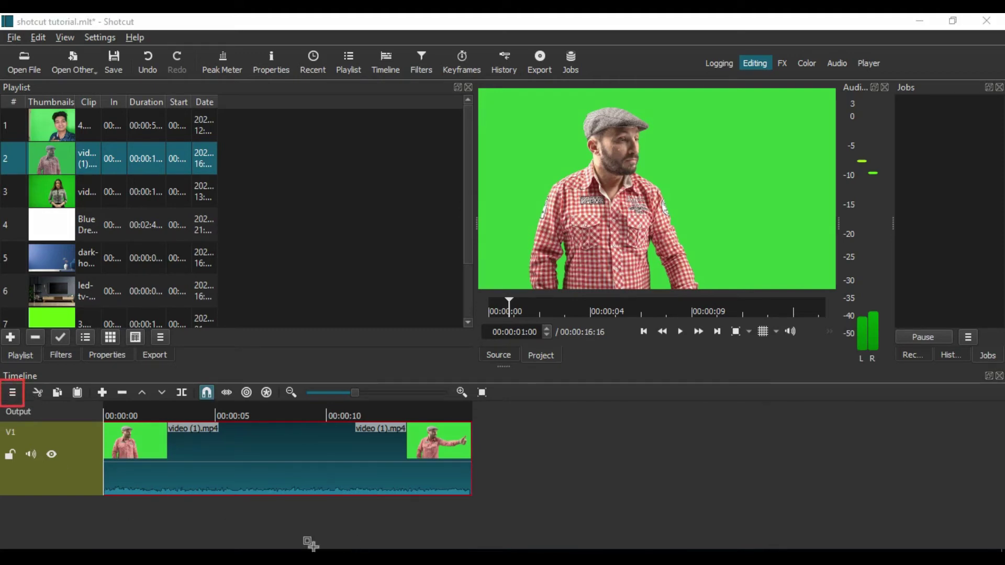
key(Escape)
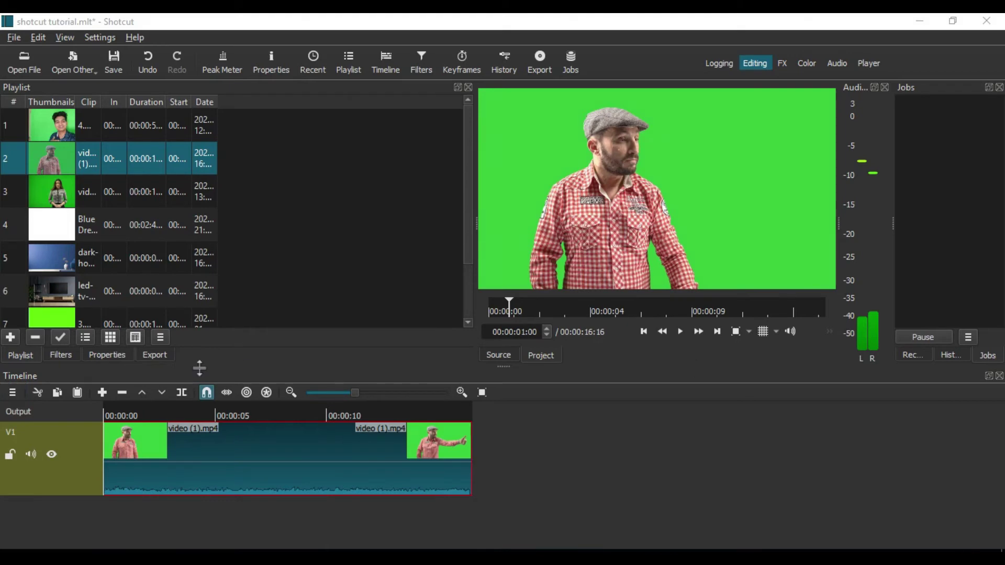
click(13, 394)
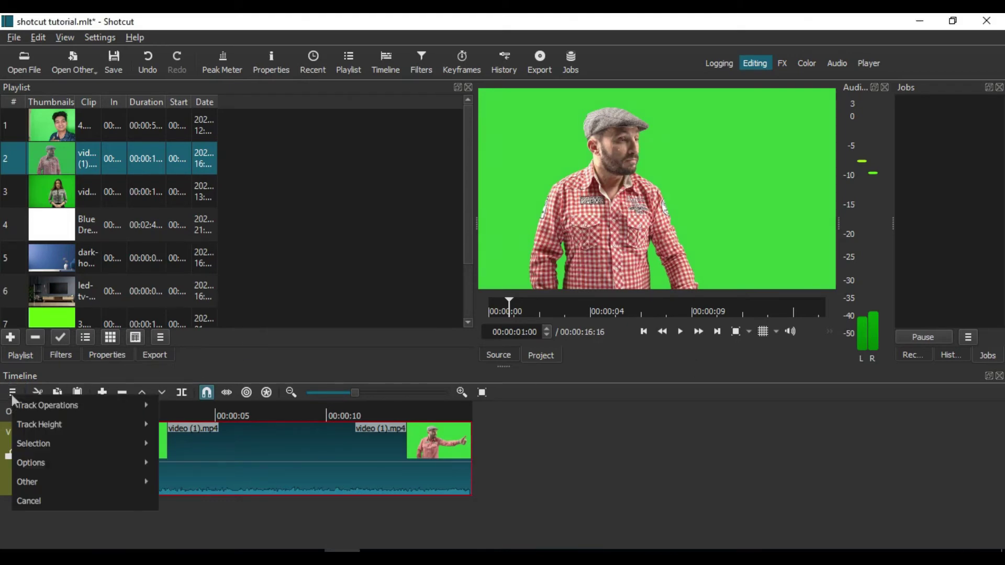
mouse_move(25, 410)
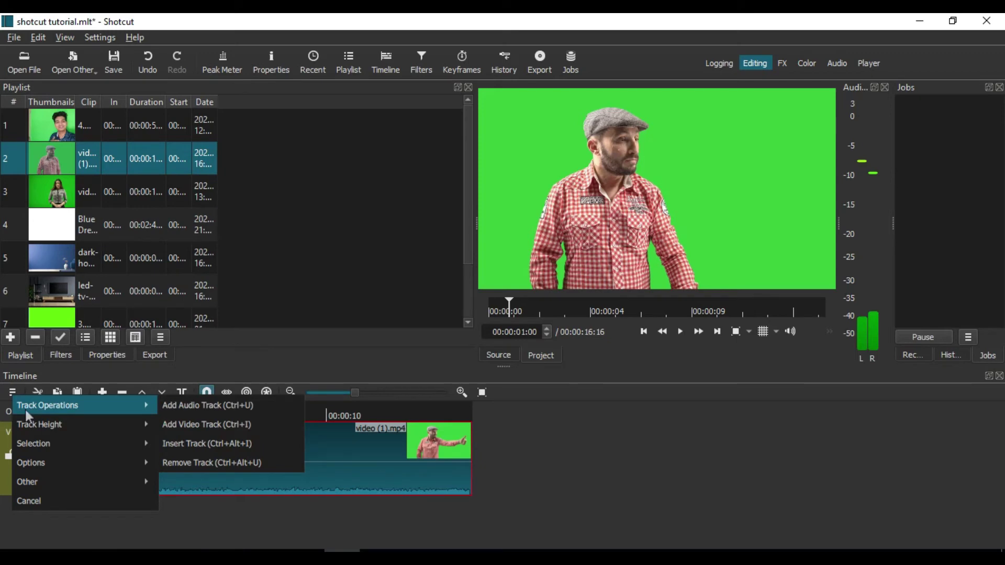
click(183, 426)
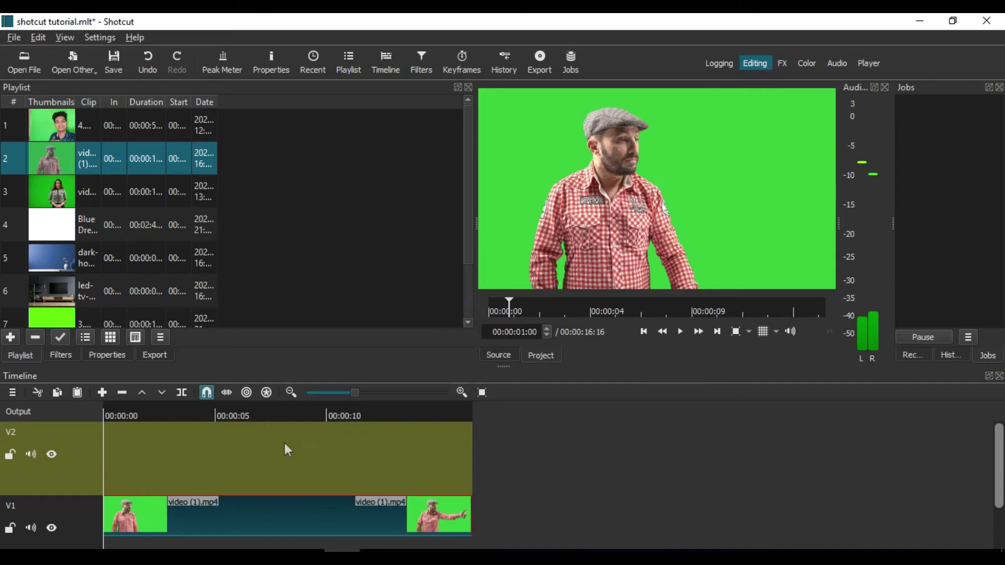
Place the 4.mp4 clip from the playlist on track V1, directly after video (1).mp4
drag(59, 125, 476, 513)
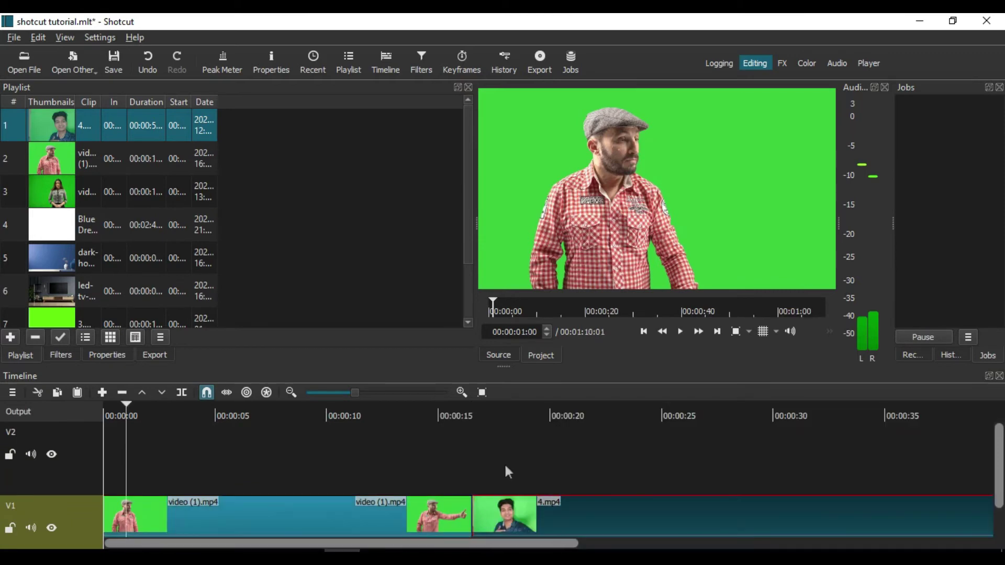
scroll(507, 470, right, 1)
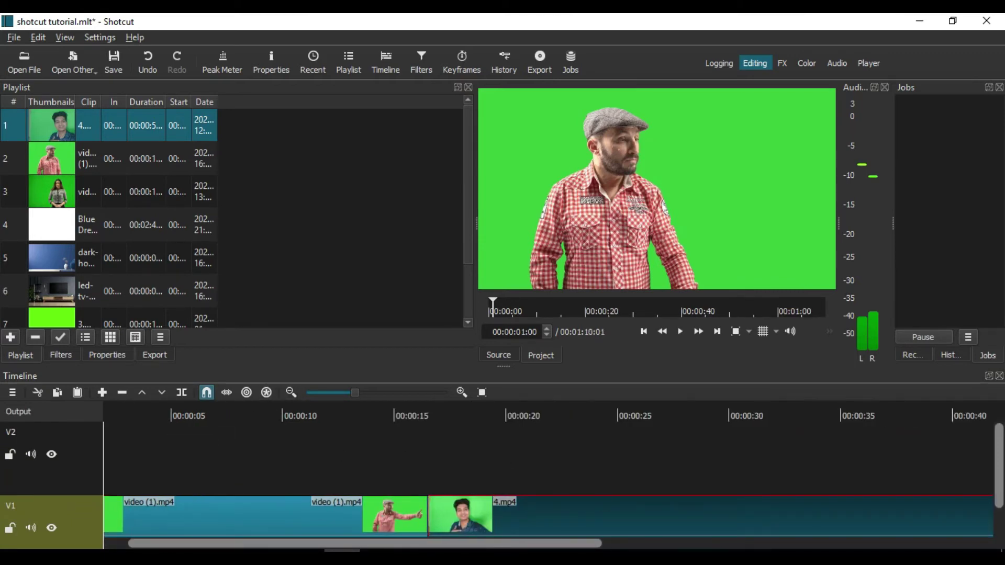
With snapping on, move 4.mp4 about 6 seconds away from video (1).mp4 and snap it back against that clip's end
drag(180, 378, 220, 409)
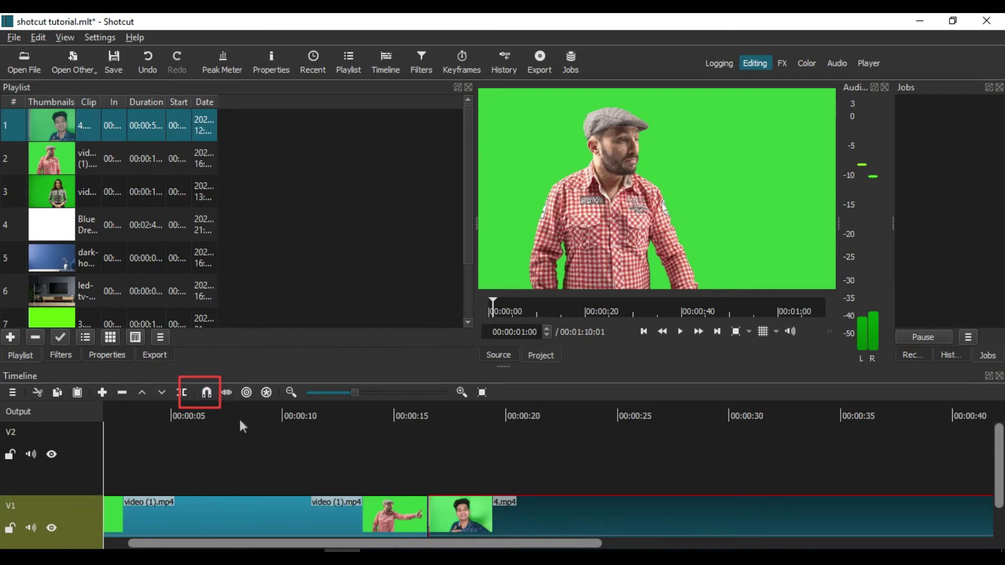
click(208, 390)
drag(545, 517, 682, 518)
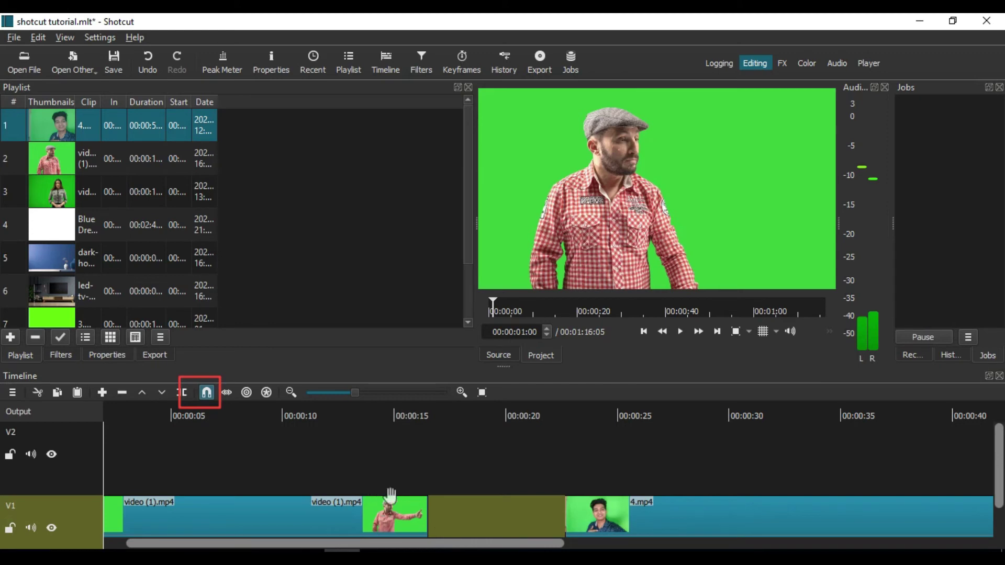
scroll(709, 466, right, 2)
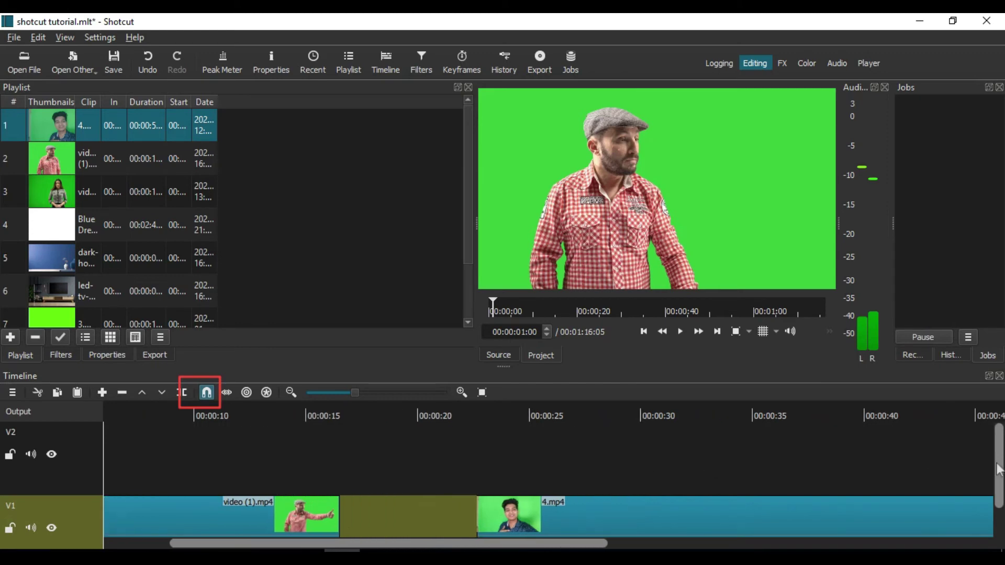
scroll(999, 469, down, 3)
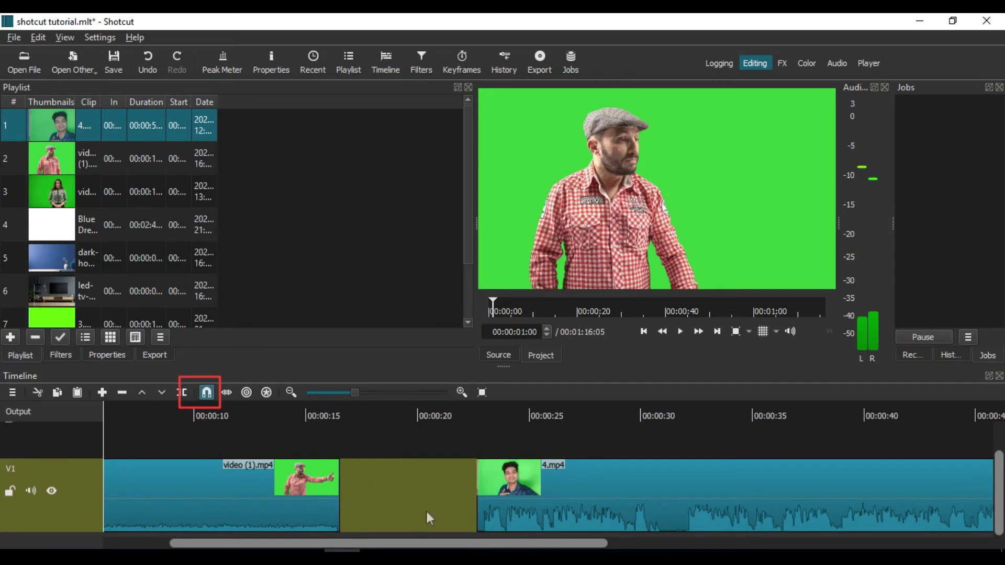
click(706, 485)
drag(706, 485, 565, 510)
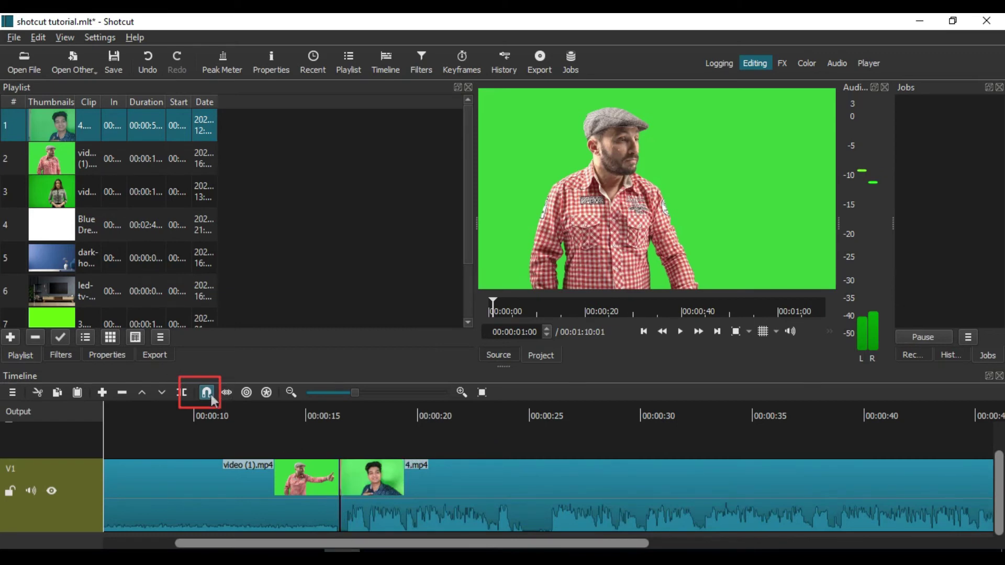
Try moving 4.mp4 away and back with snapping off, and turn snapping on again
click(792, 491)
drag(576, 487, 772, 487)
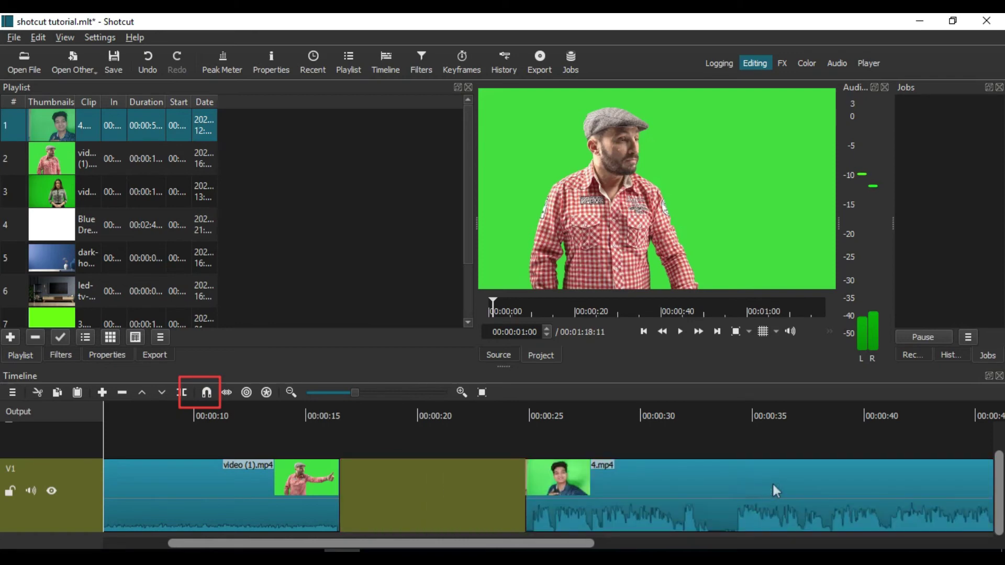
drag(654, 498, 544, 482)
click(206, 393)
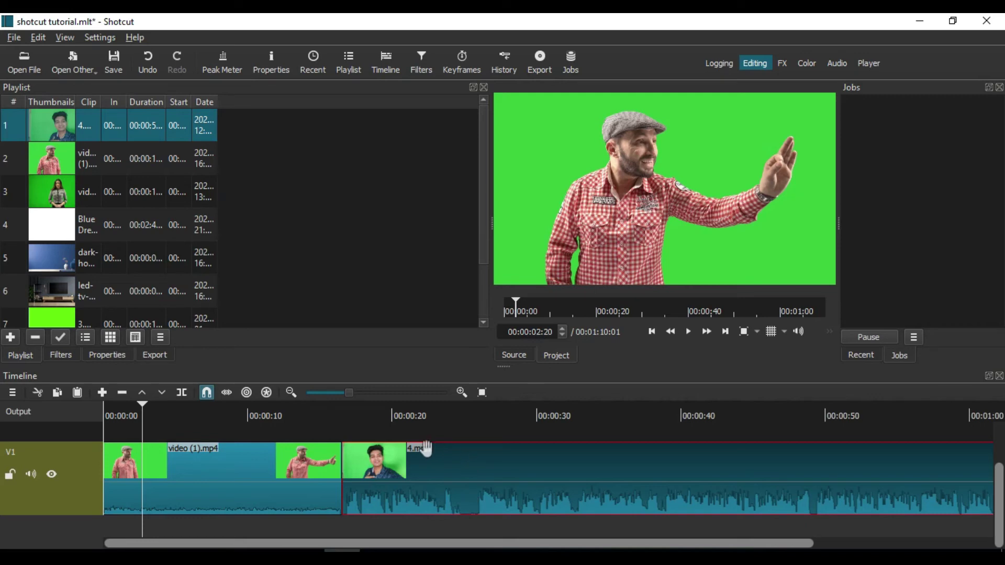
Play 4.mp4 from 00:00:23:21 through its quiet passage and pause at about 00:00:25 to check the gap in speech
click(445, 404)
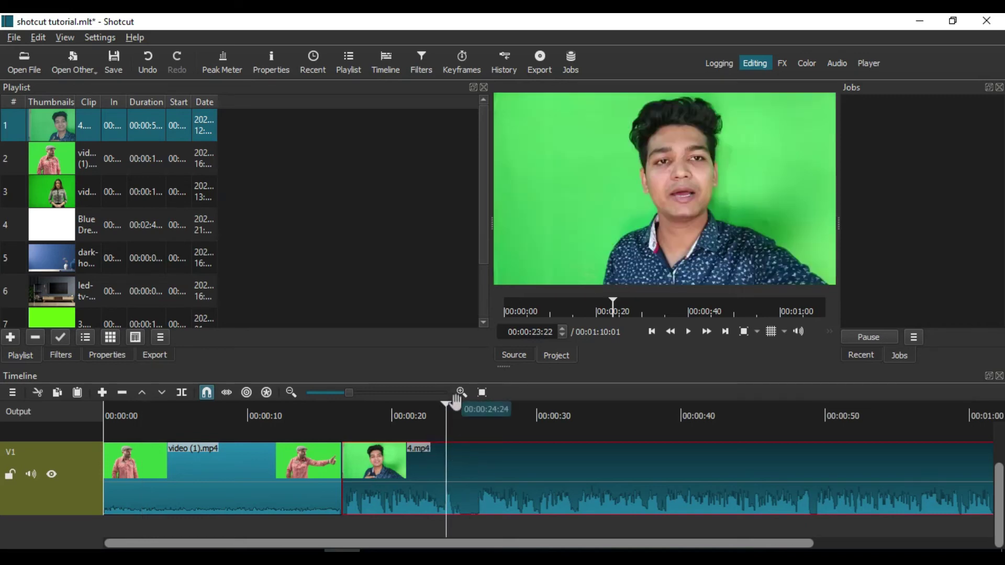
drag(444, 408, 445, 431)
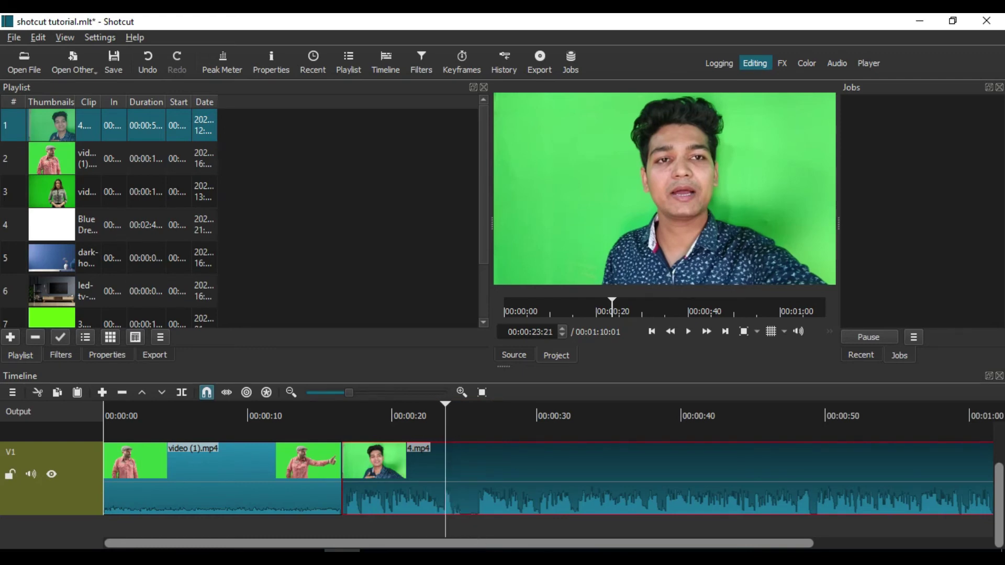
drag(575, 444, 472, 496)
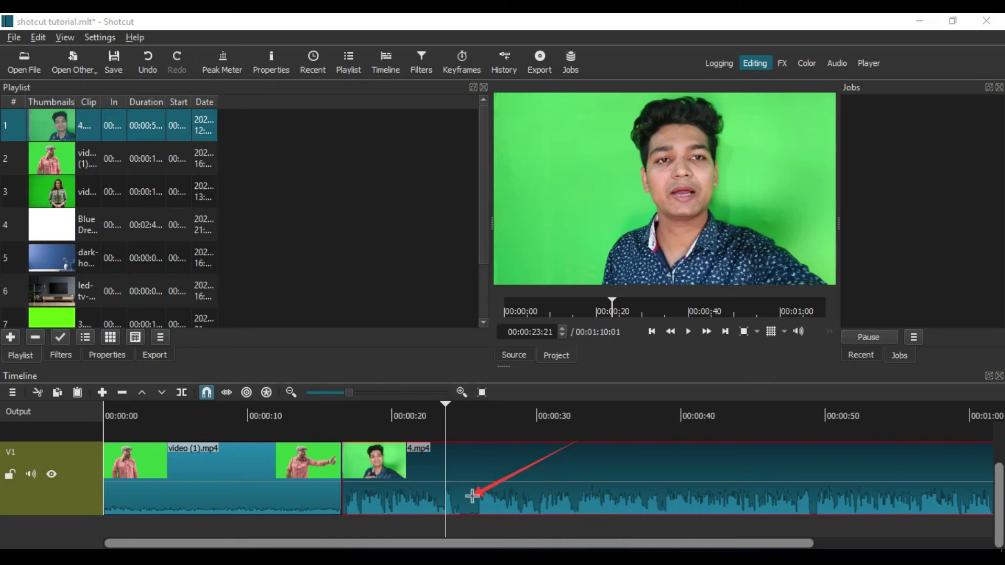
drag(786, 455, 683, 506)
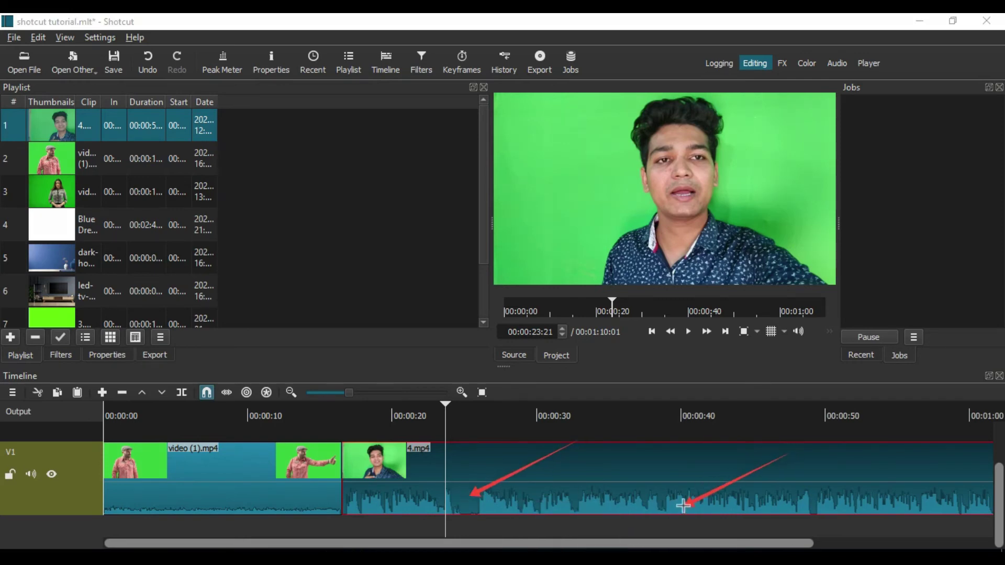
drag(946, 433, 857, 503)
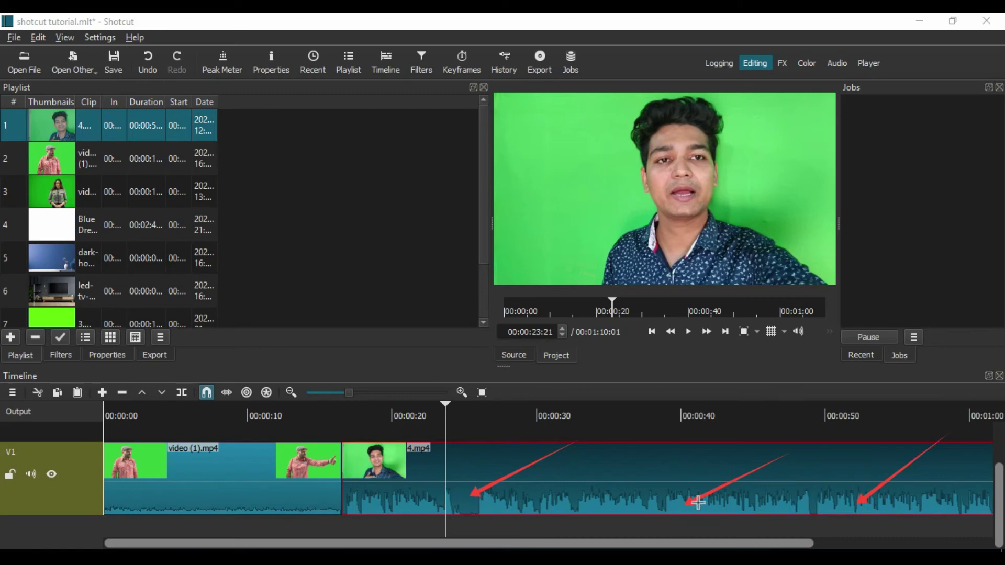
mouse_move(457, 491)
mouse_down()
mouse_move(477, 512)
mouse_move(468, 505)
mouse_up()
click(691, 331)
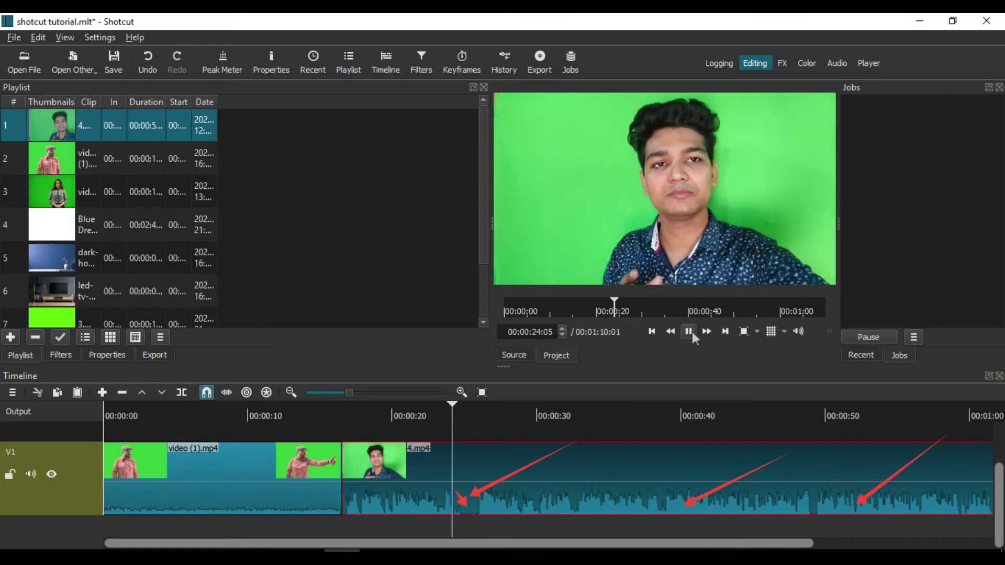
click(690, 332)
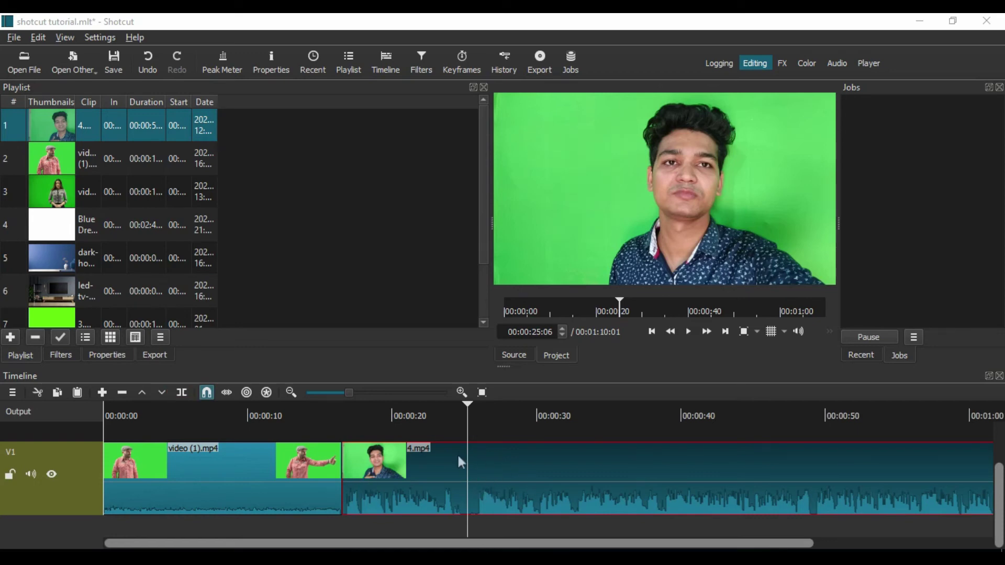
Split the 4.mp4 clip at 00:00:23:11, just before the quiet passage
drag(467, 414, 442, 416)
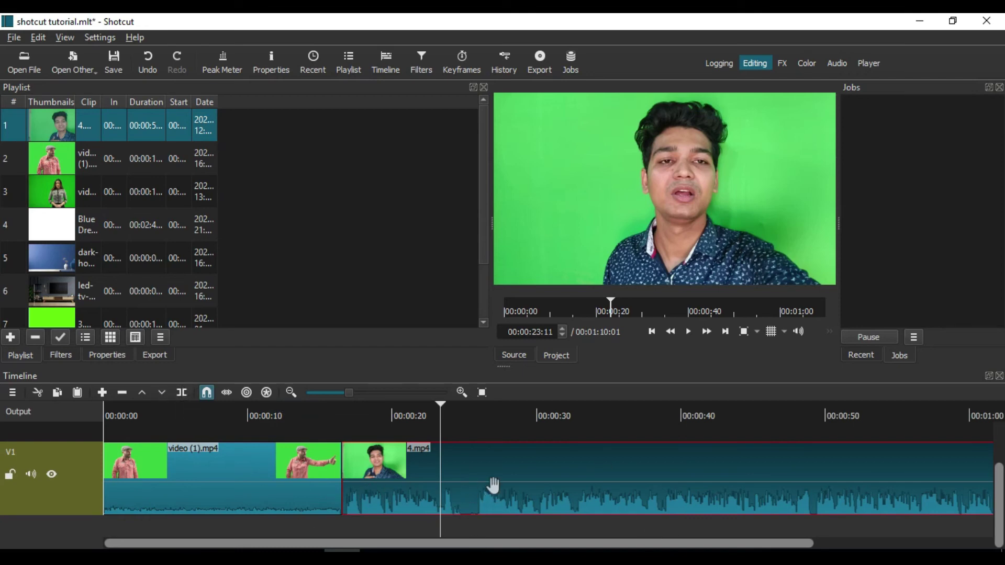
click(189, 477)
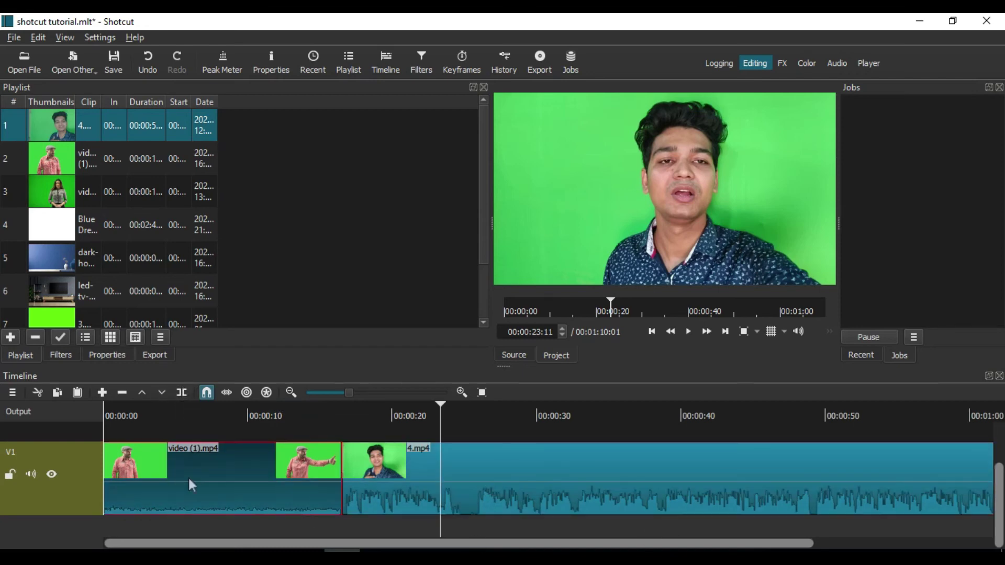
click(616, 476)
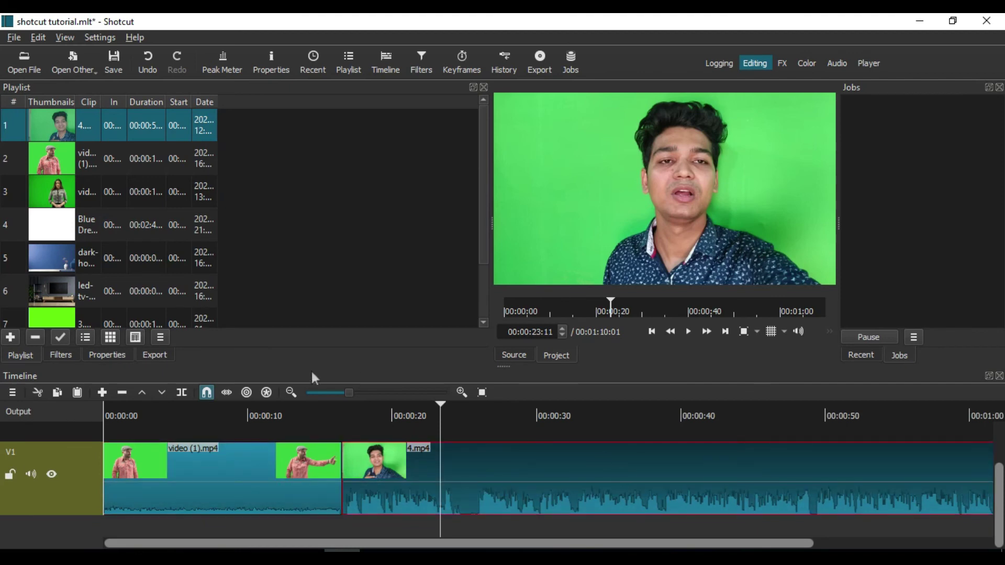
click(182, 394)
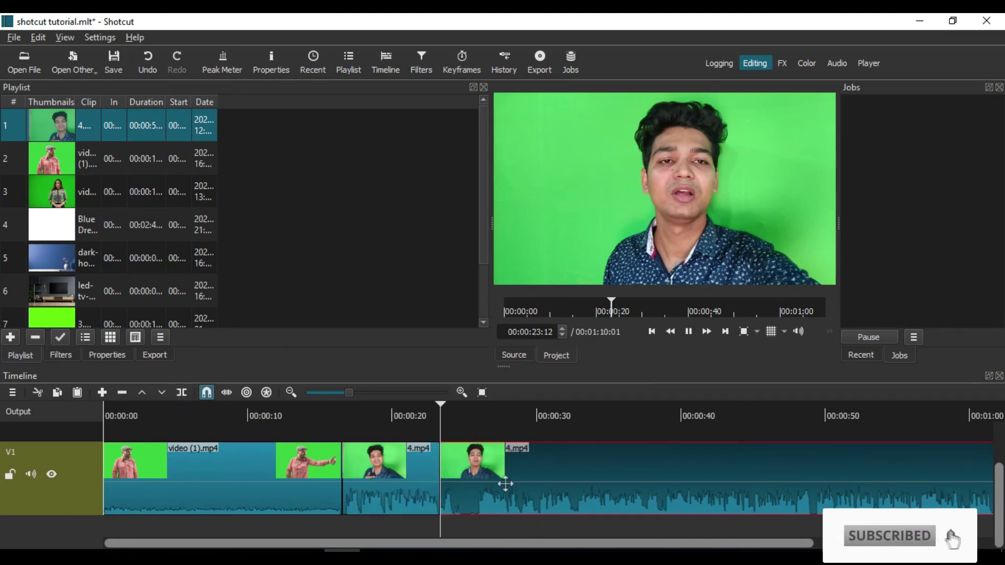
Find where the speech resumes in the second part of 4.mp4 and split that part at 00:00:25:28
key(space)
key(space)
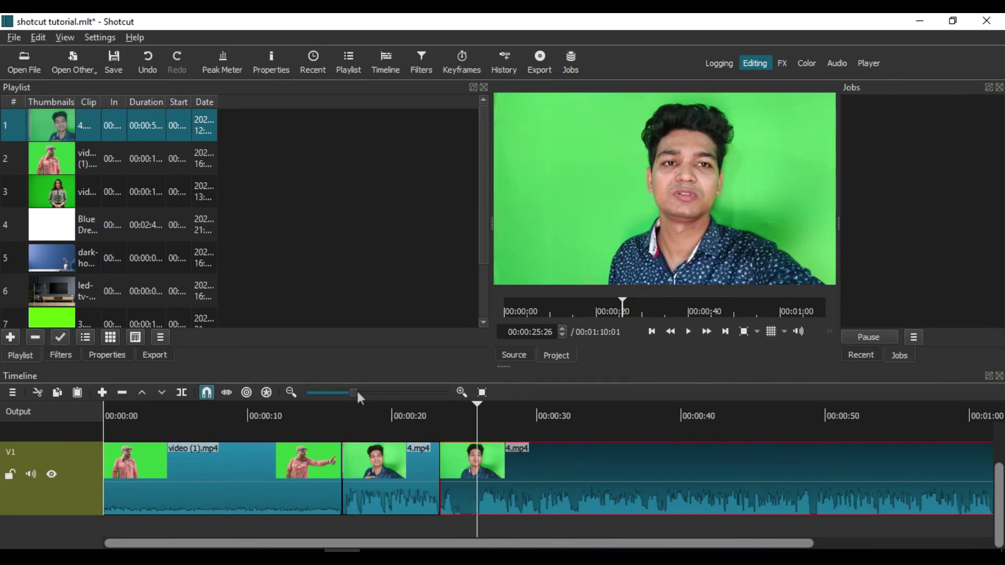
drag(394, 393, 406, 394)
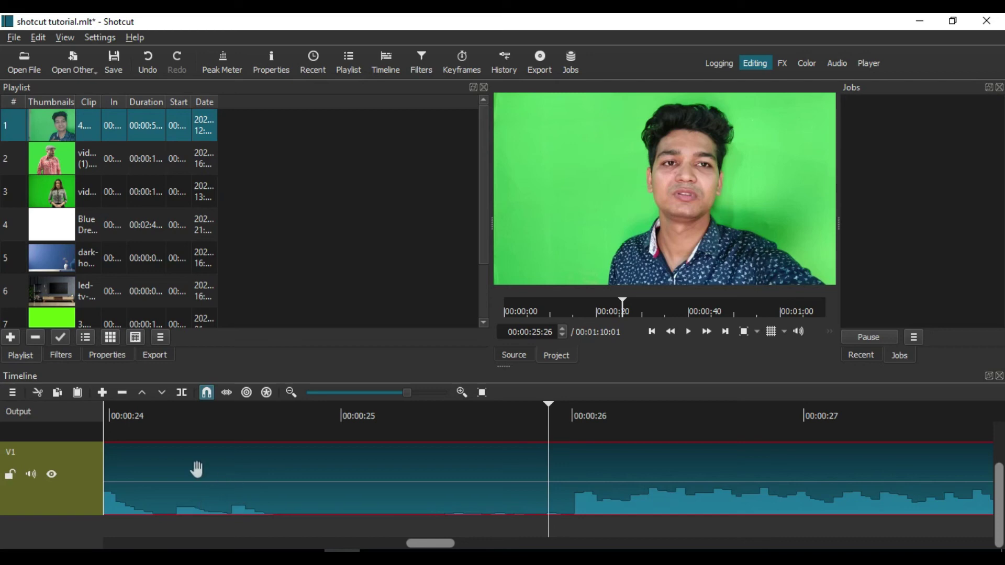
key(space)
key(space)
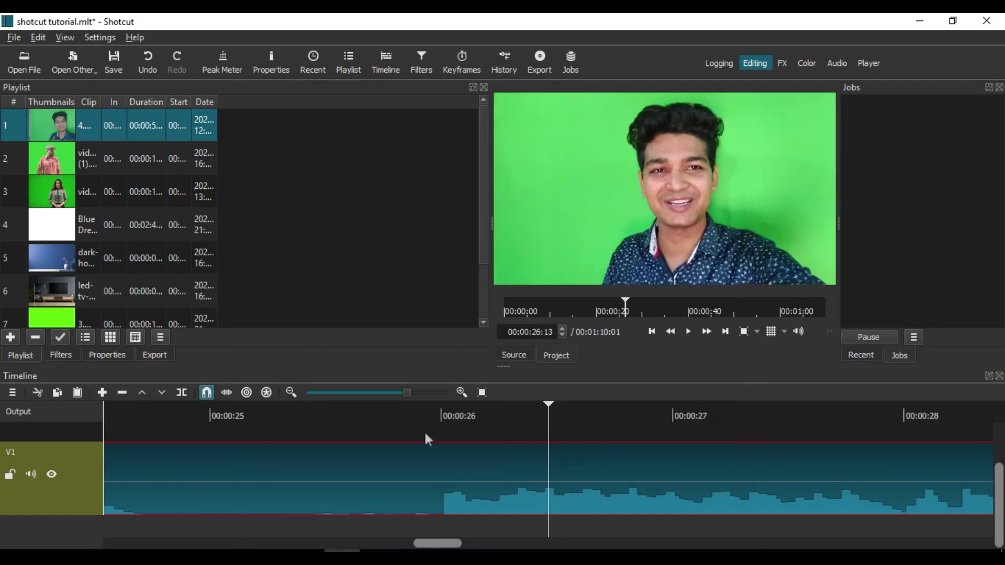
click(558, 411)
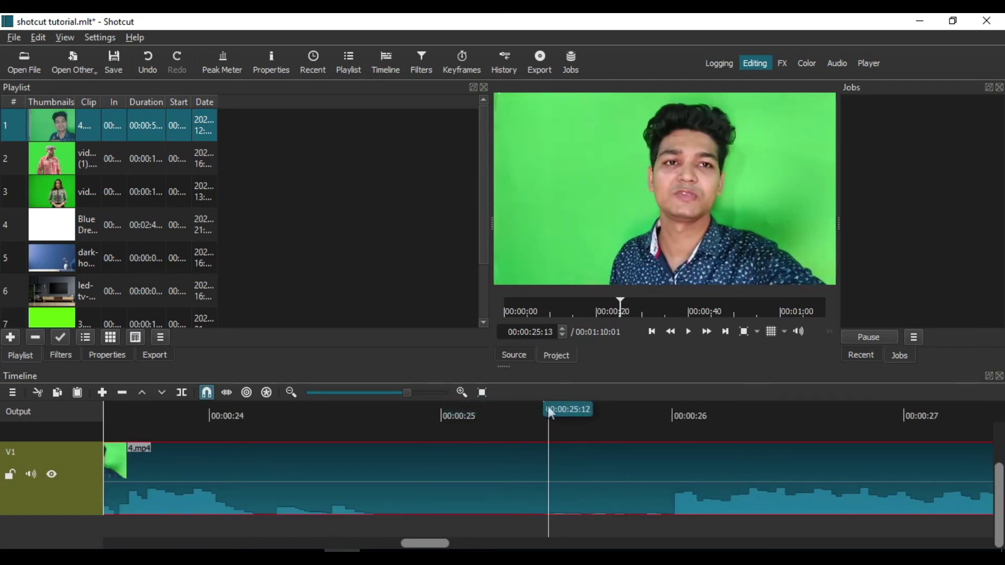
key(space)
key(space)
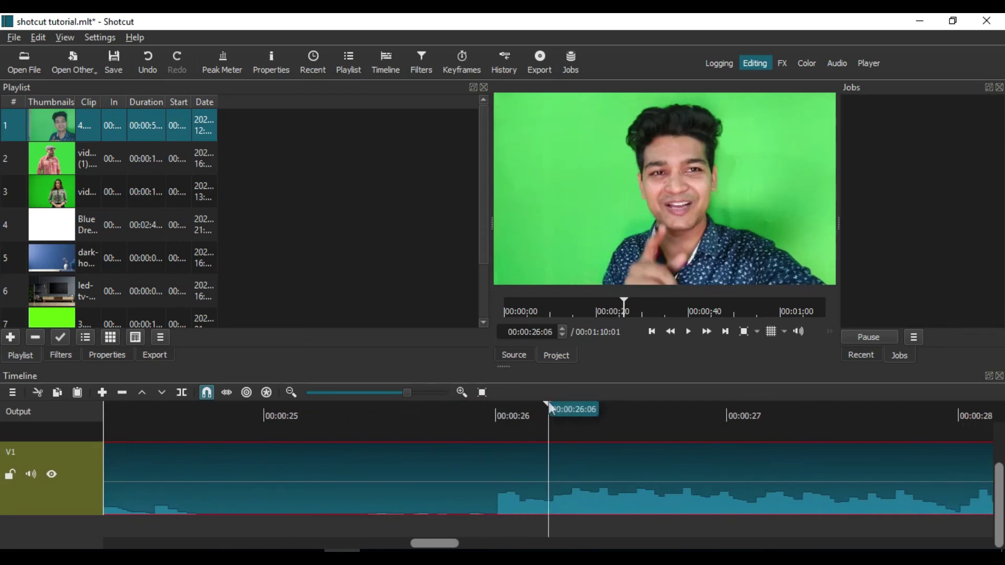
click(551, 418)
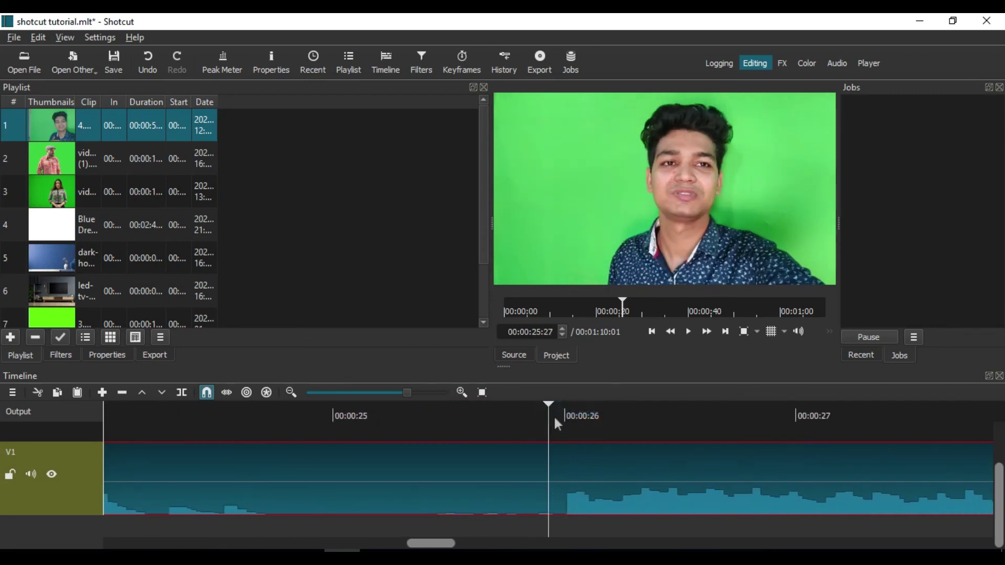
click(557, 415)
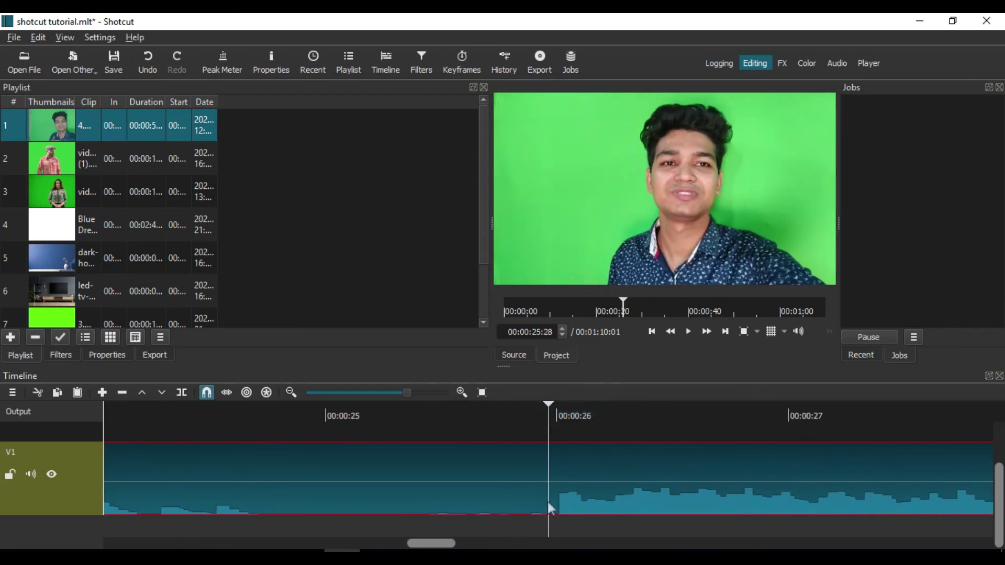
click(183, 393)
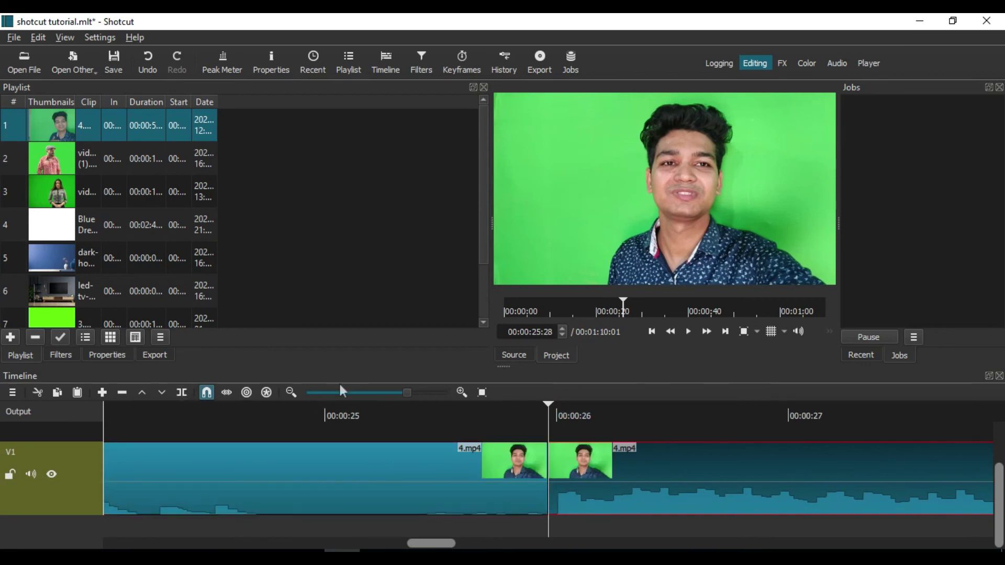
Delete the short quiet part of 4.mp4 between the splits at 00:00:23:11 and 00:00:25:28, leaving a gap on V1
click(354, 392)
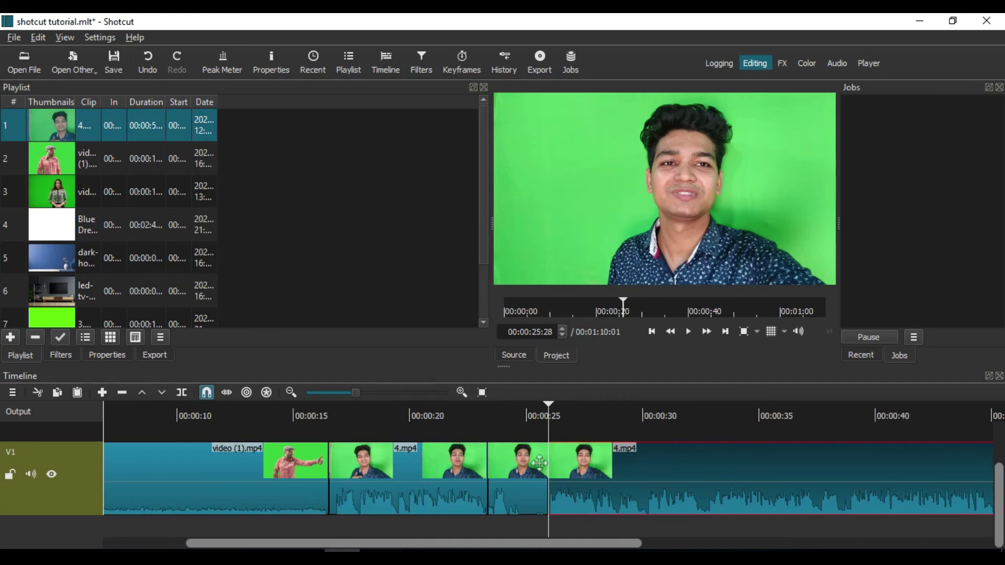
click(518, 469)
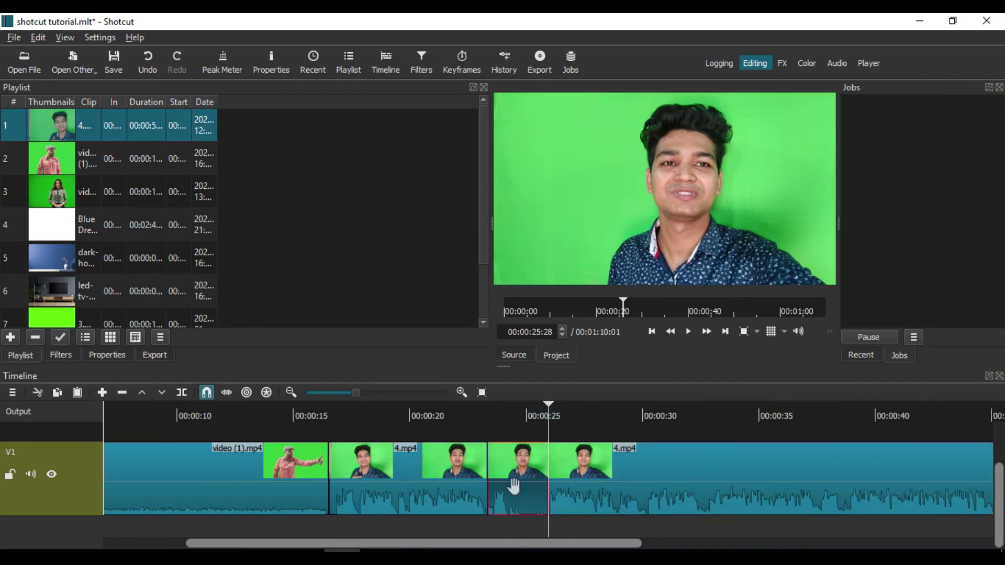
click(696, 474)
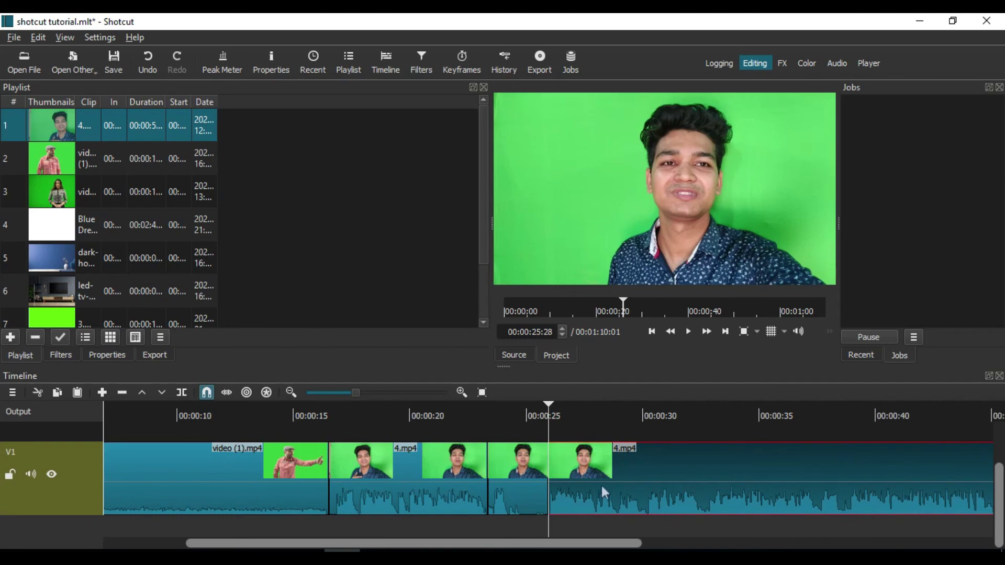
click(514, 475)
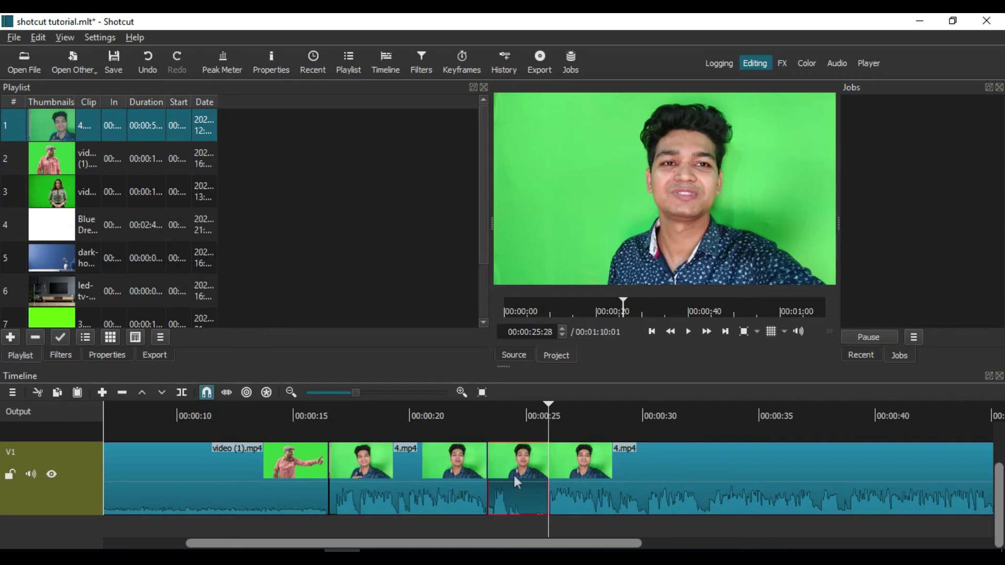
key(Delete)
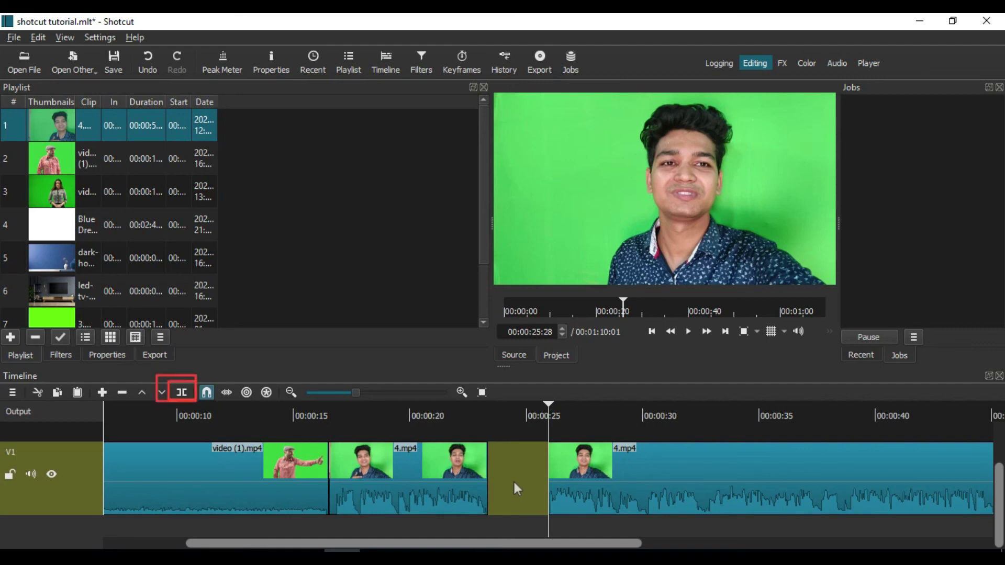
Undo the deletion of the quiet part and both splits of 4.mp4, and redo all three edits
key(ctrl+z)
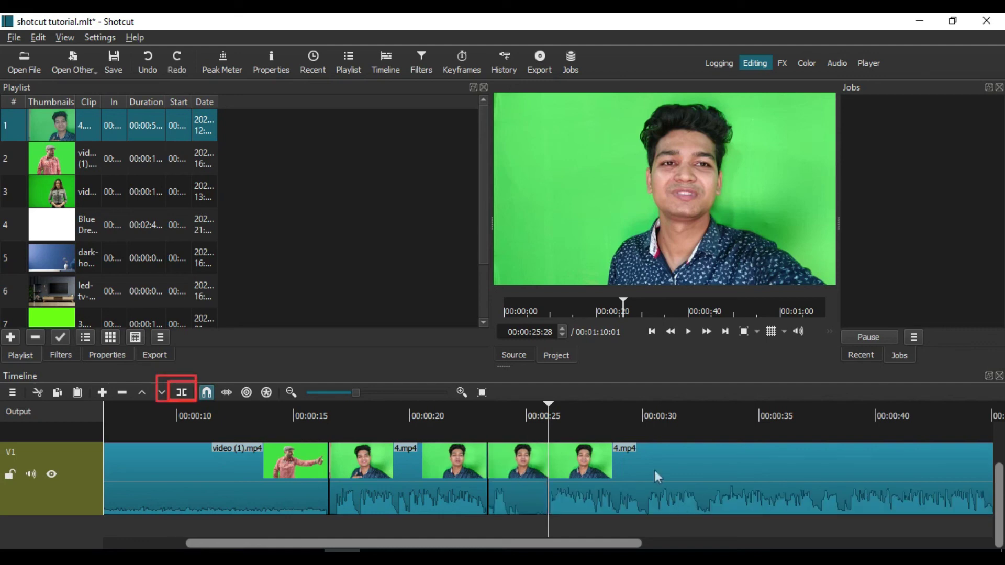
click(638, 413)
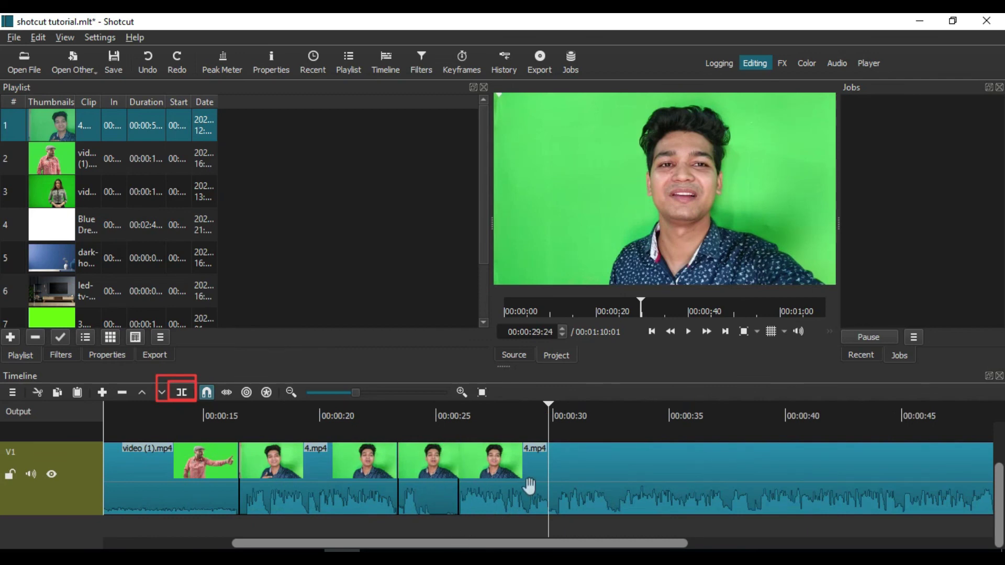
key(ctrl+z)
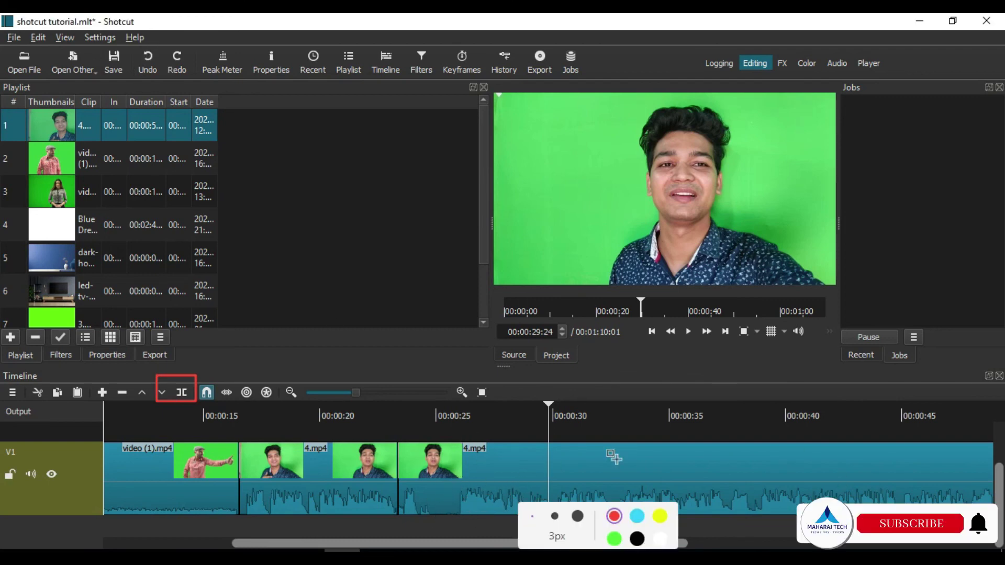
drag(137, 49, 168, 93)
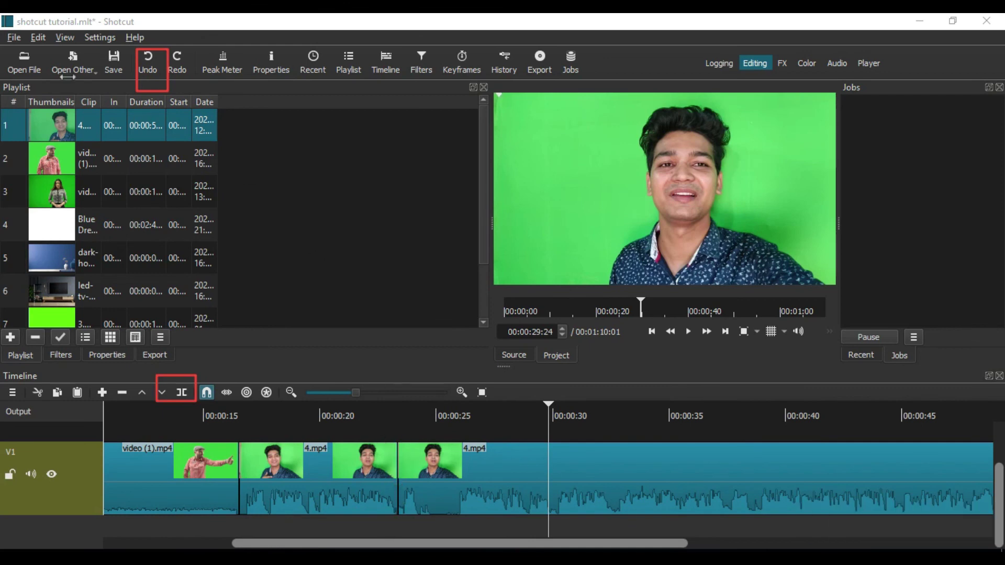
click(149, 62)
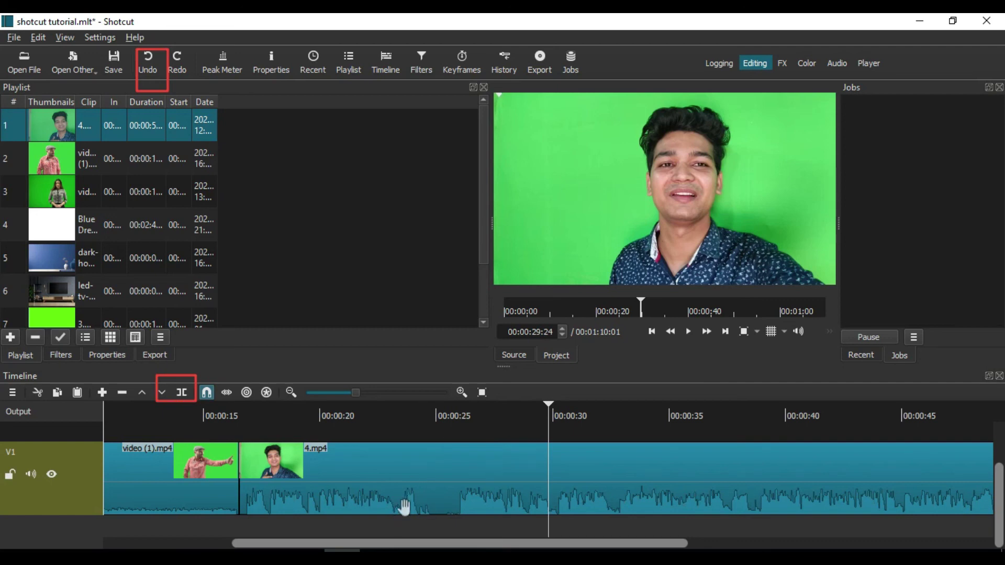
click(186, 65)
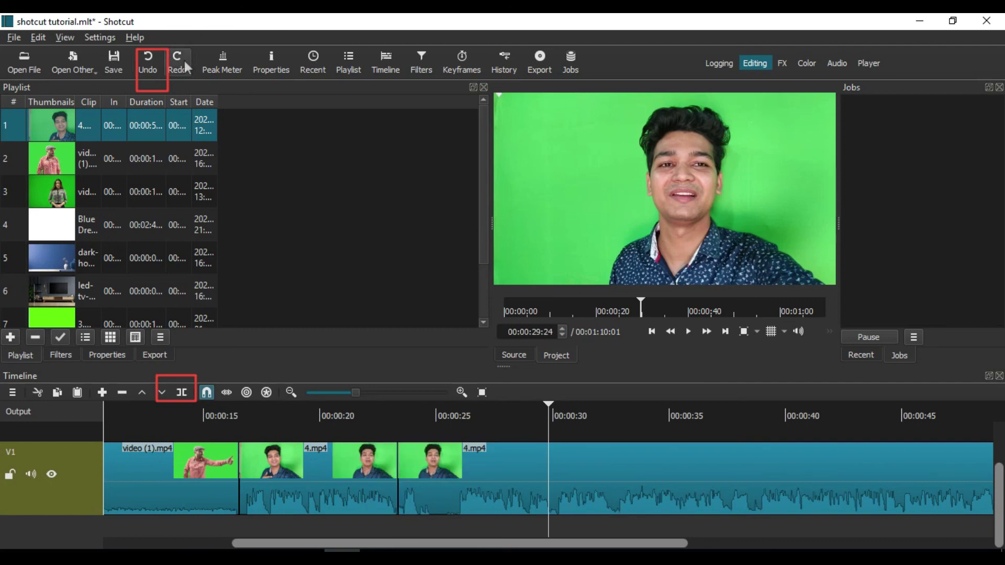
click(184, 61)
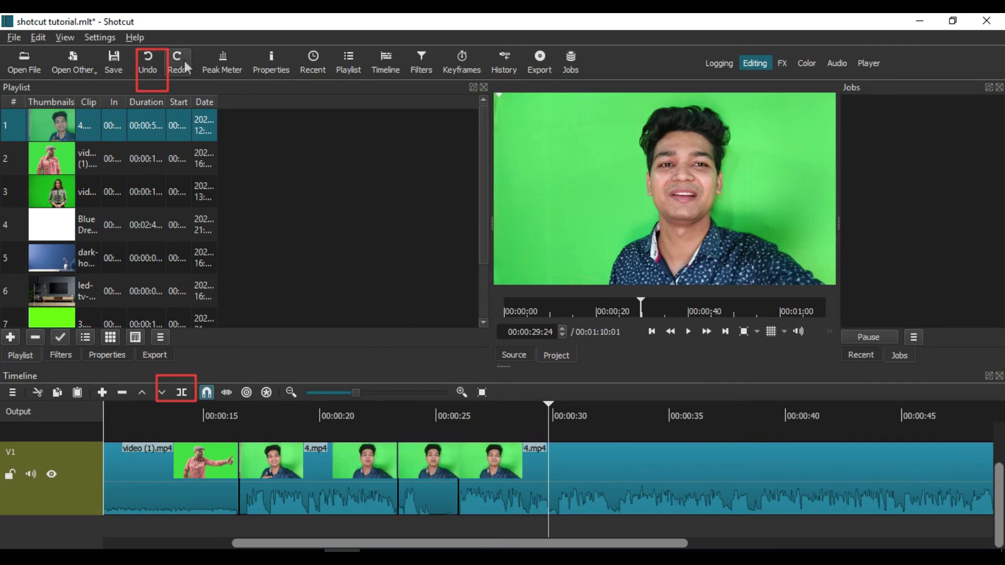
click(184, 62)
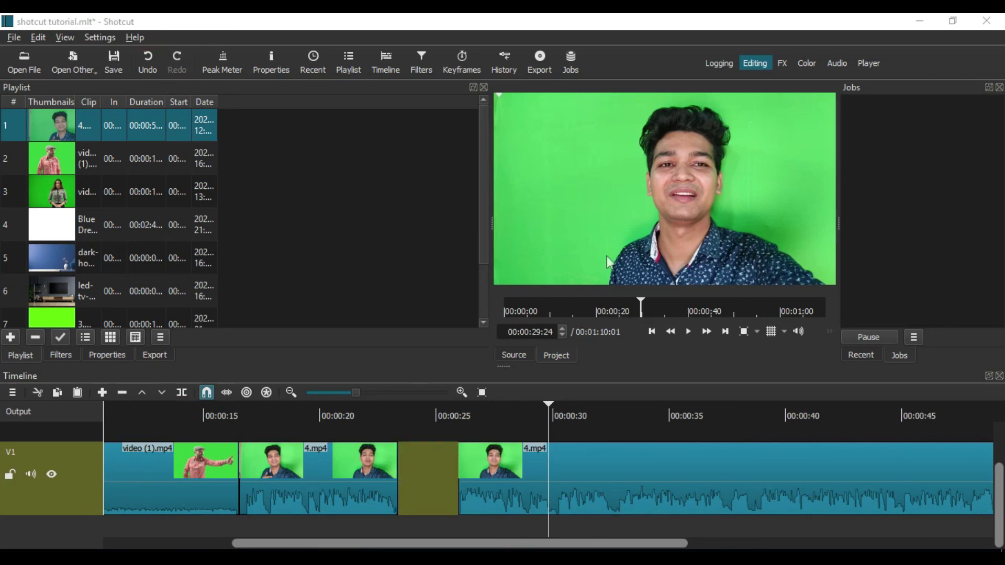
Close the gap on V1 by moving the last 4.mp4 part against the preceding one, and play across the join
drag(624, 473, 558, 471)
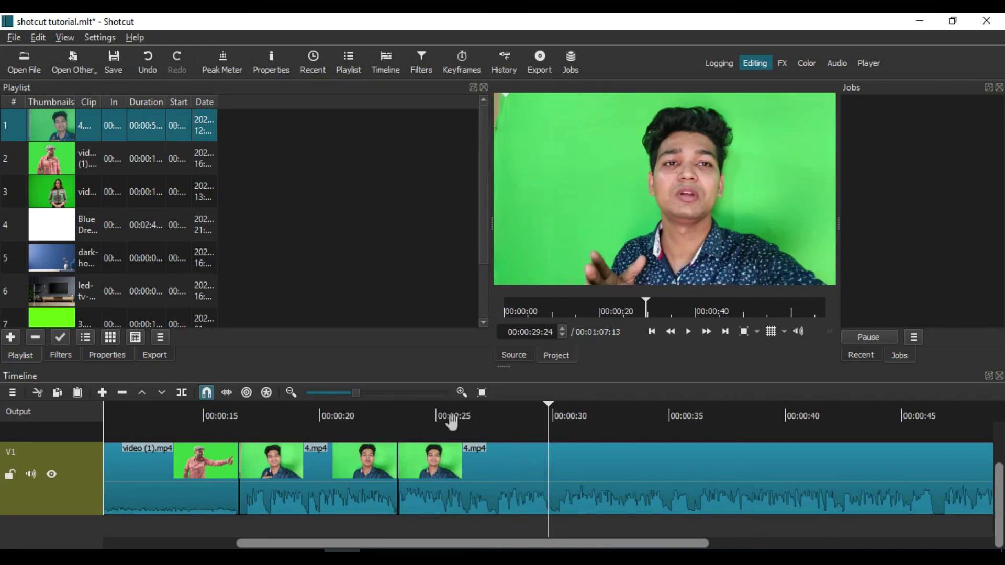
click(365, 411)
key(space)
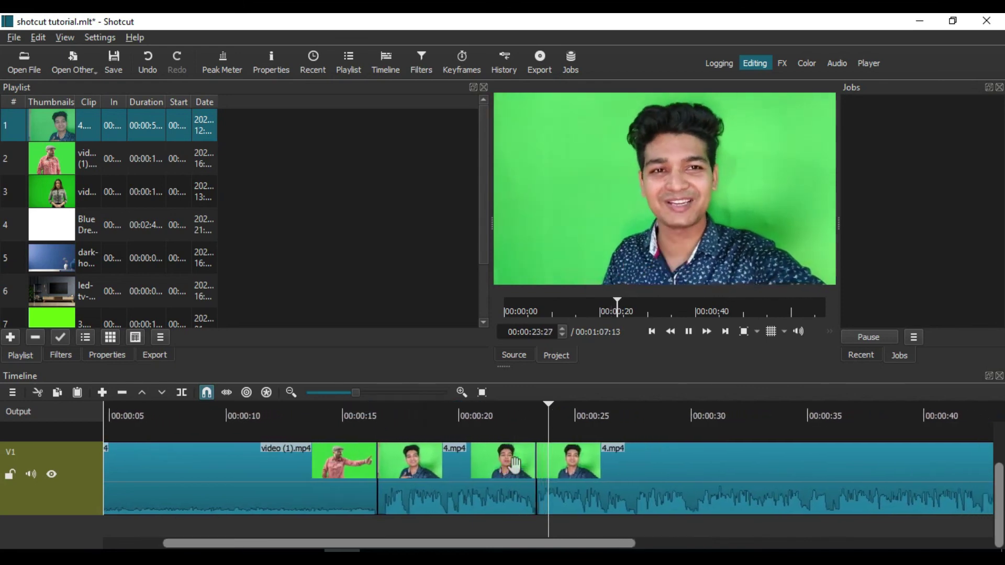
key(space)
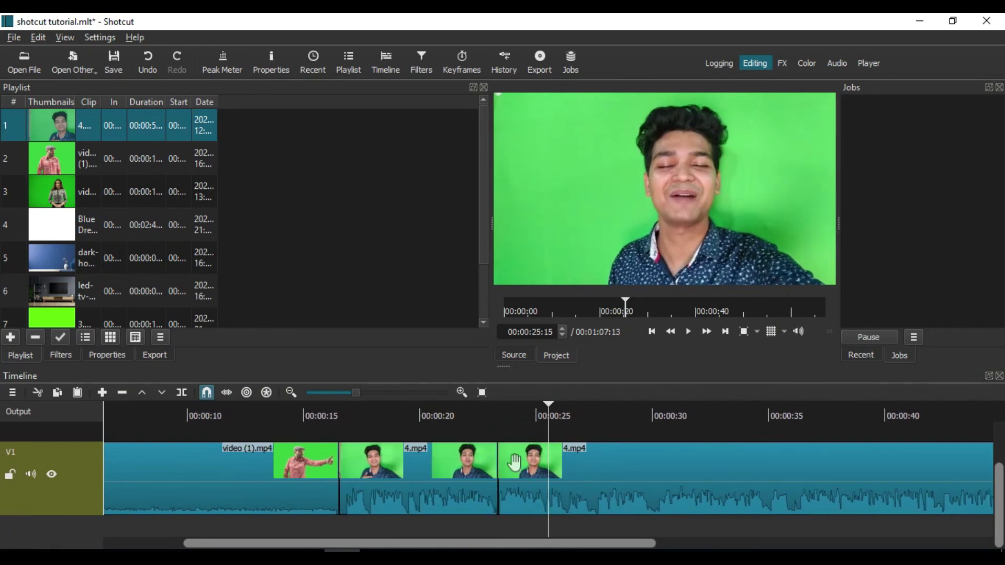
Replay the join between the two 4.mp4 parts up to about 00:00:27, and return the playhead to 00:00:22:12
click(470, 417)
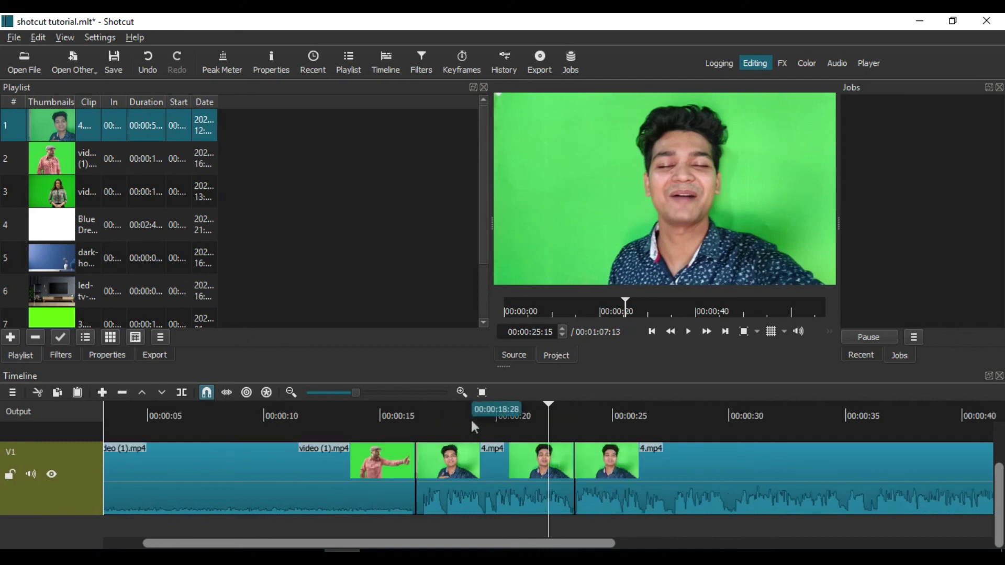
key(space)
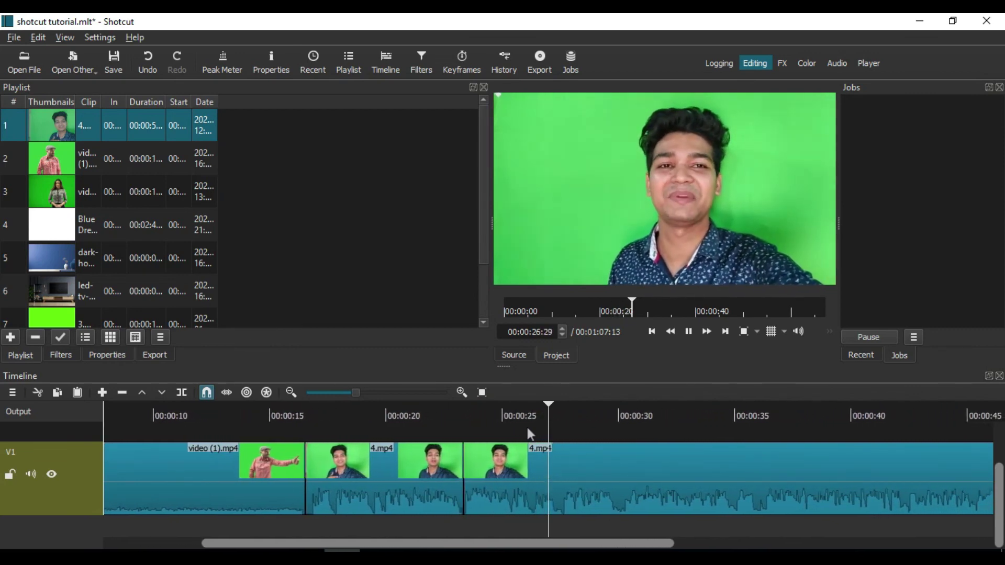
key(space)
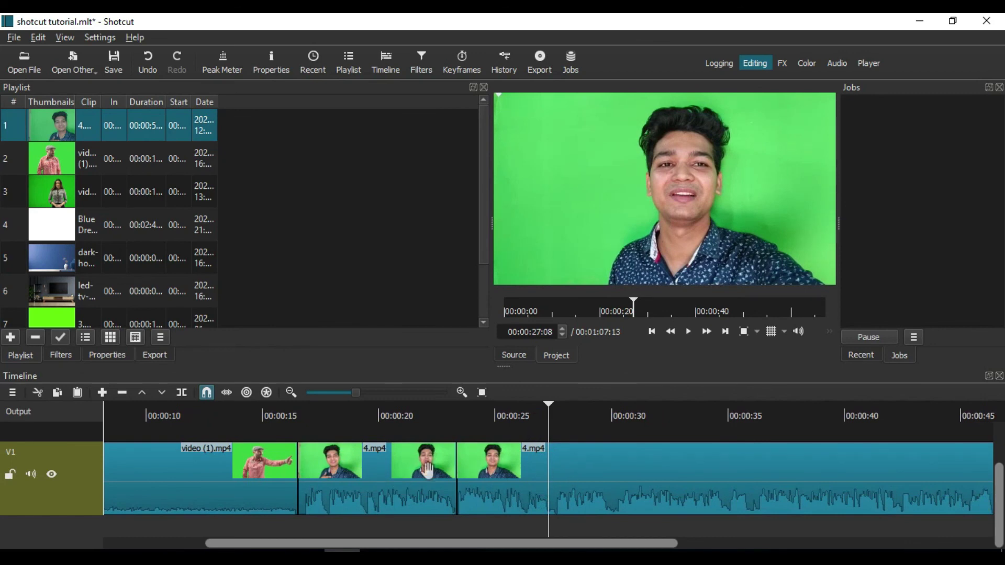
click(436, 419)
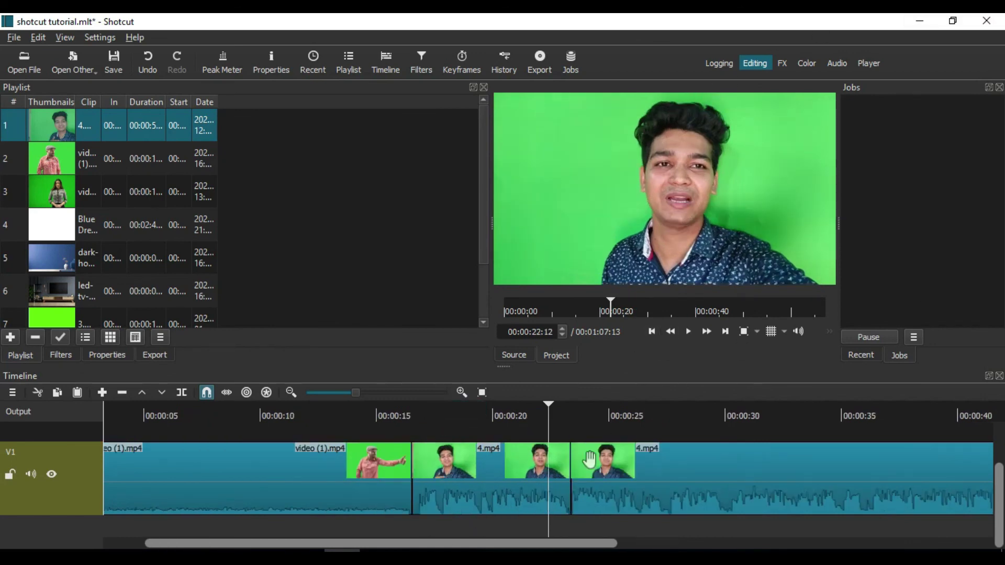